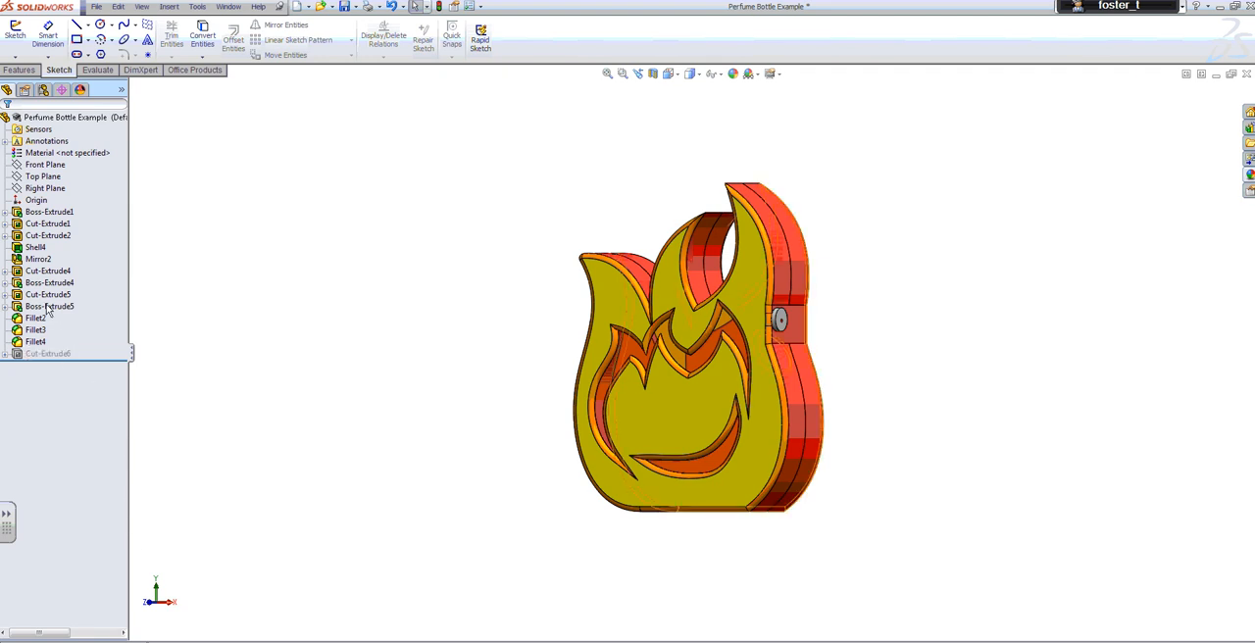
# Review the bottle's features from Boss-Extrude1 through Boss-Extrude4, including the sketch beneath Boss-Extrude4
pyautogui.click(32, 214)
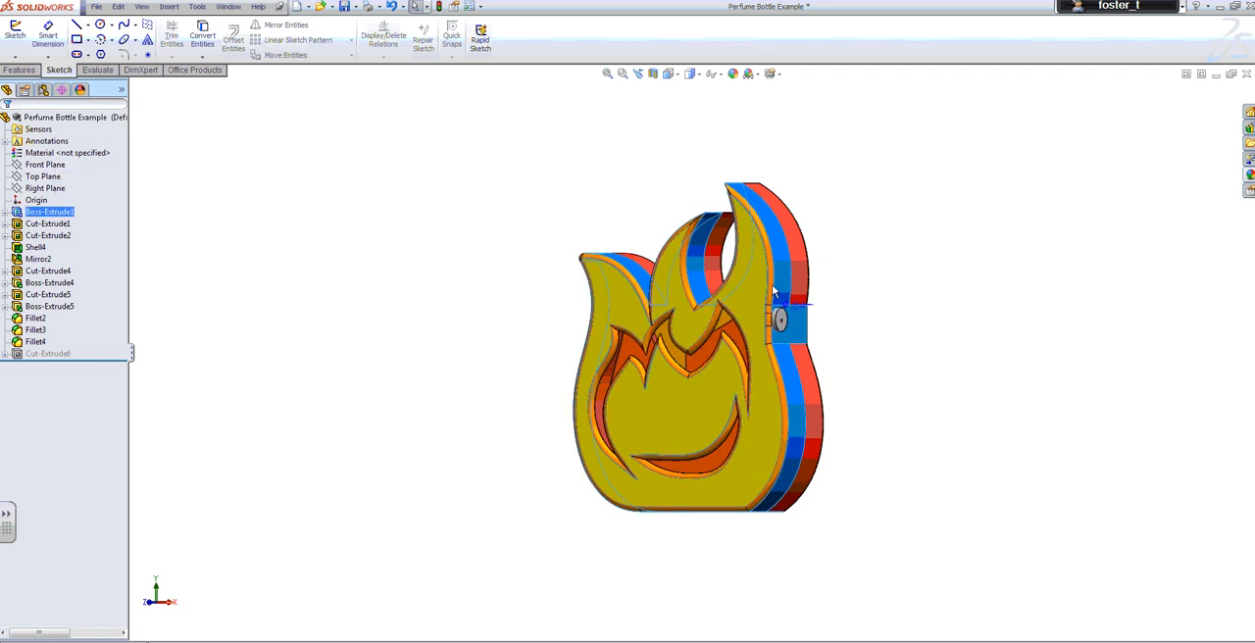
pyautogui.click(49, 224)
pyautogui.keyDown('ctrl'); pyautogui.click(47, 235); pyautogui.keyUp('ctrl')
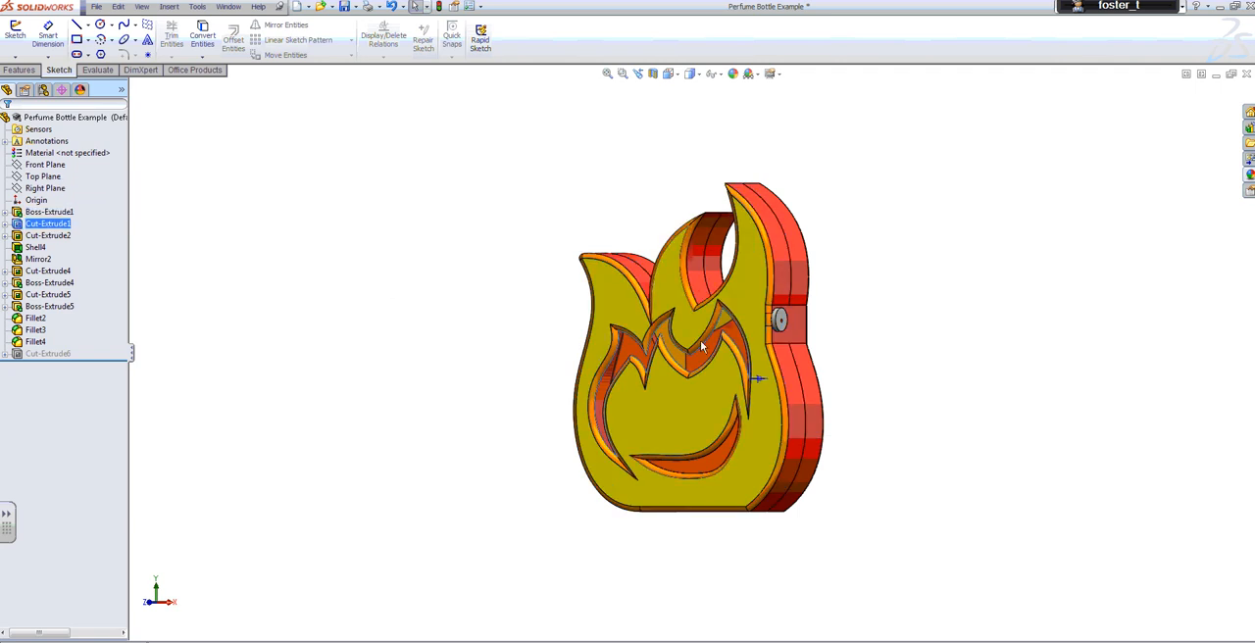
pyautogui.click(45, 271)
pyautogui.click(51, 283)
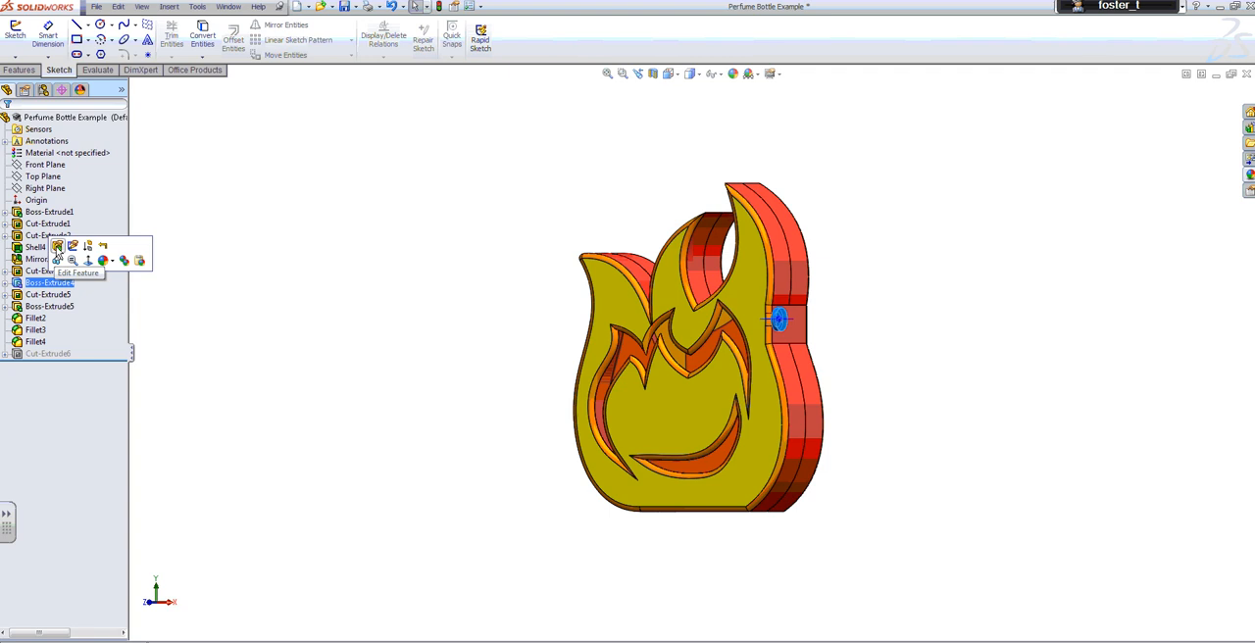
pyautogui.click(6, 284)
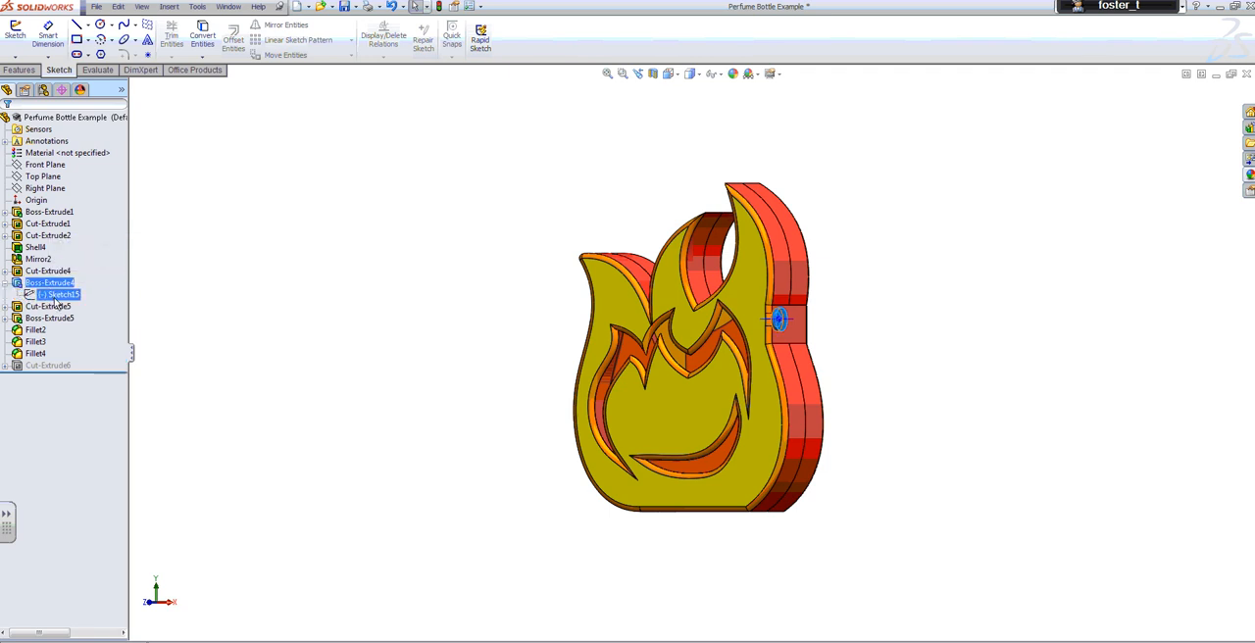
pyautogui.click(57, 295)
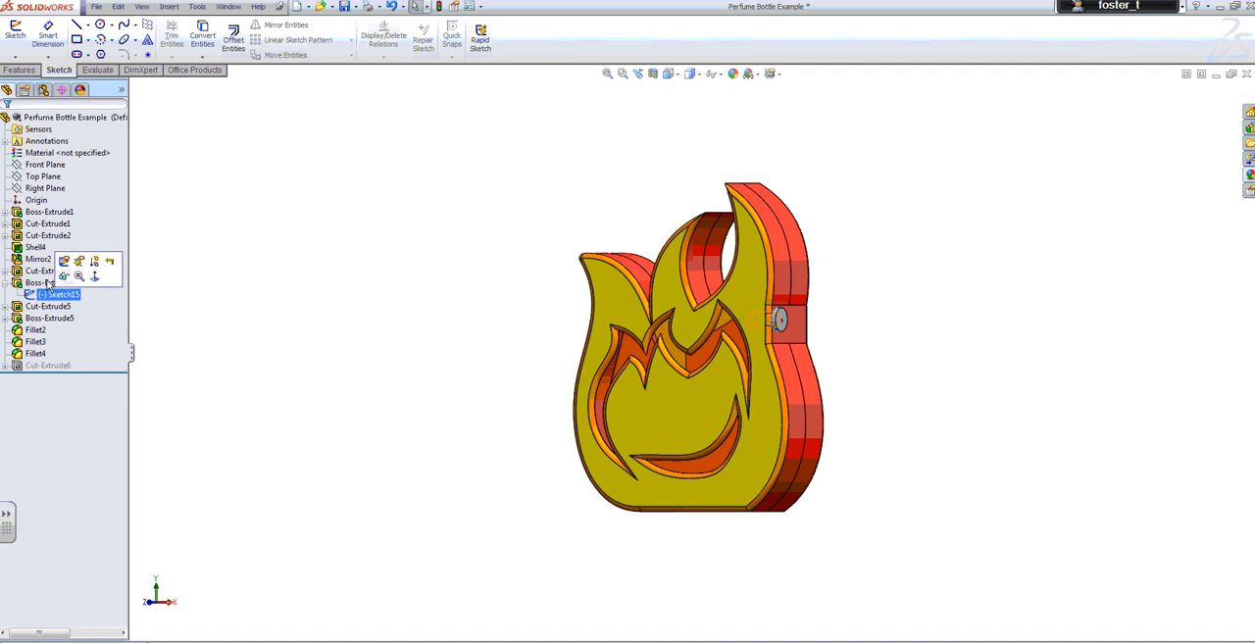
pyautogui.click(7, 283)
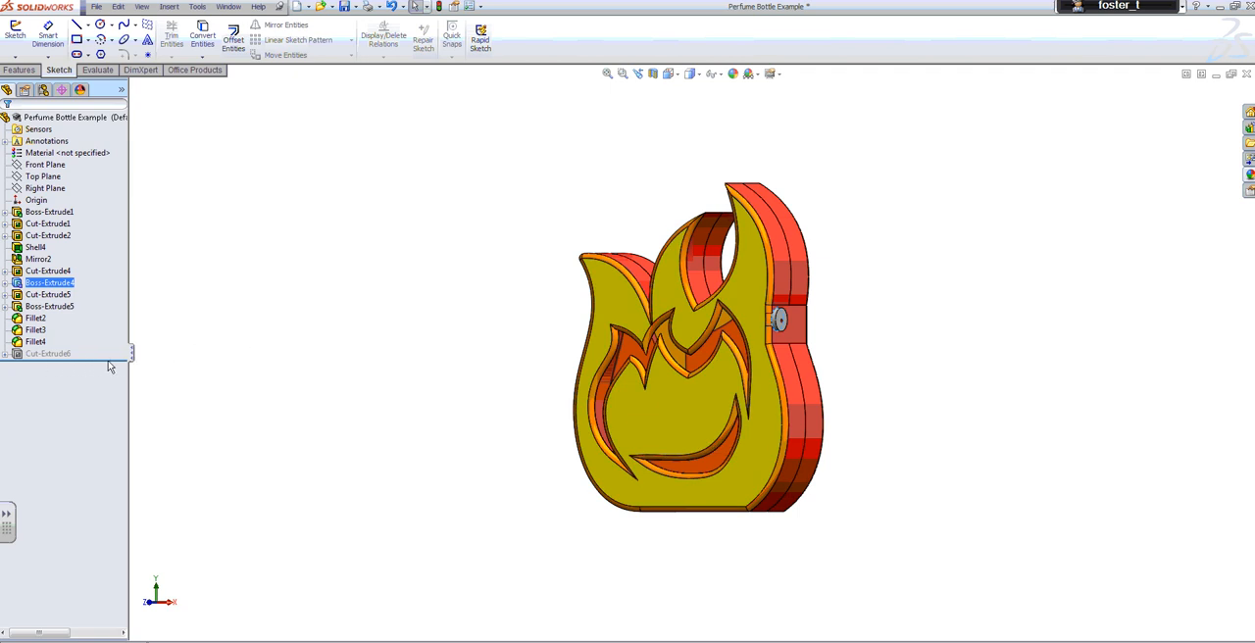
# Roll the model back to before Fillet2 and before Boss-Extrude4, and restore it to just after Fillet4 to examine how it was built
pyautogui.moveTo(123, 363); pyautogui.dragTo(107, 316)
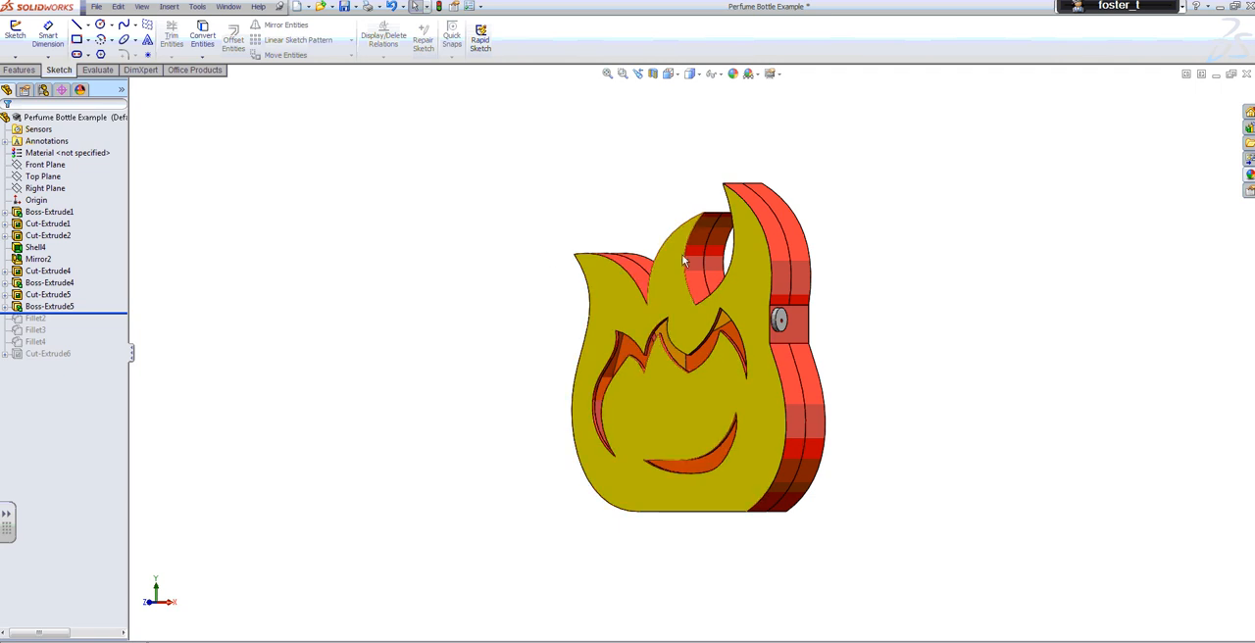
pyautogui.moveTo(117, 317); pyautogui.dragTo(116, 283)
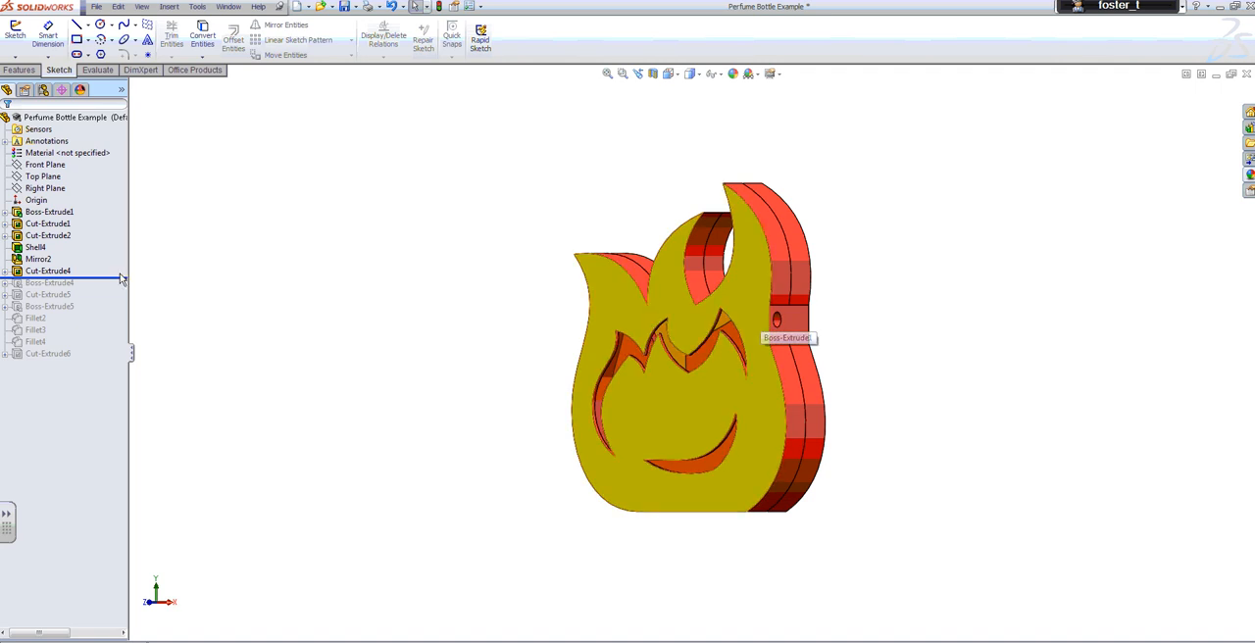
pyautogui.moveTo(120, 280); pyautogui.dragTo(100, 374)
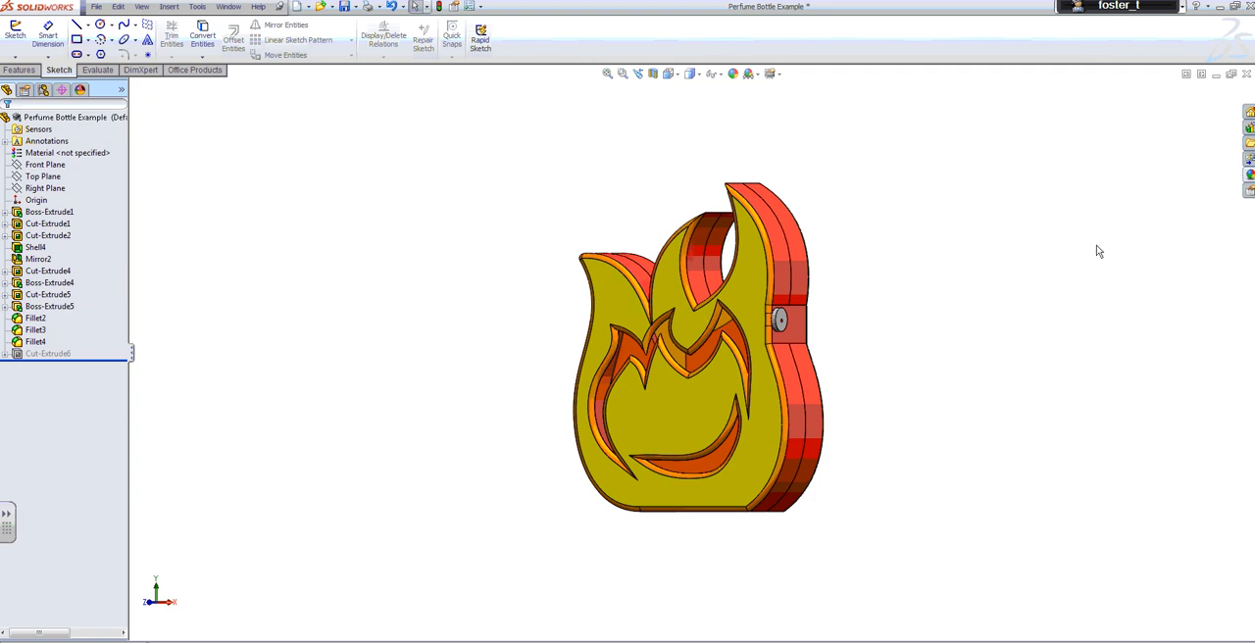
# Browse the library of plastic appearances, including the high gloss finishes
pyautogui.click(1251, 175)
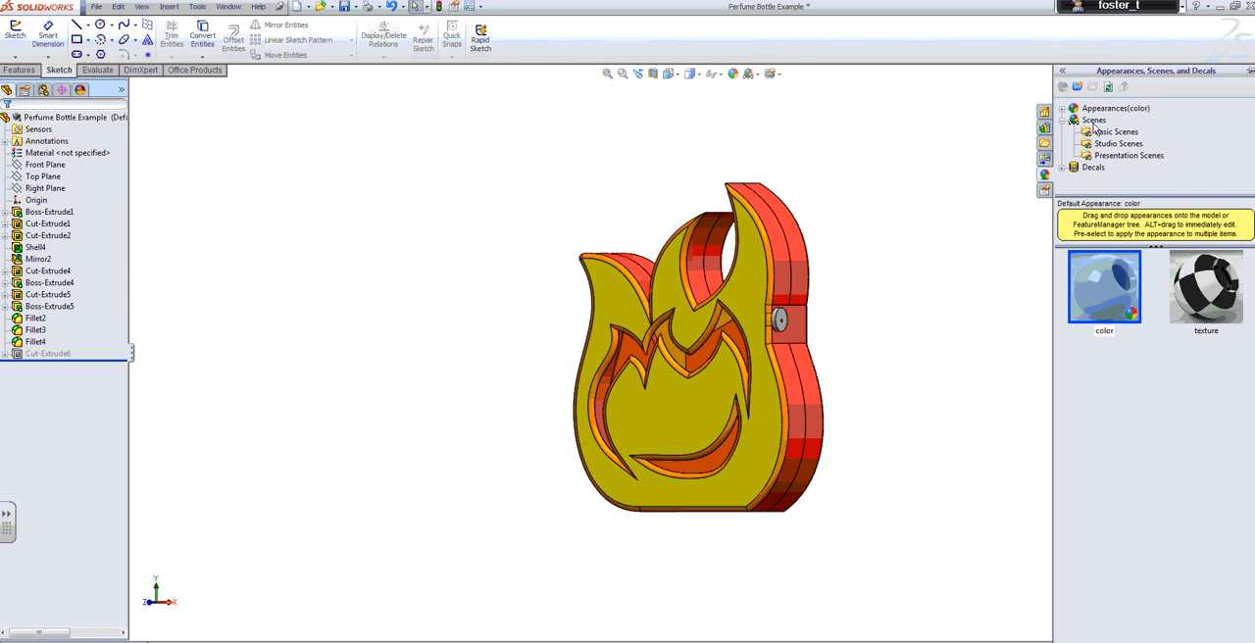
pyautogui.click(1062, 109)
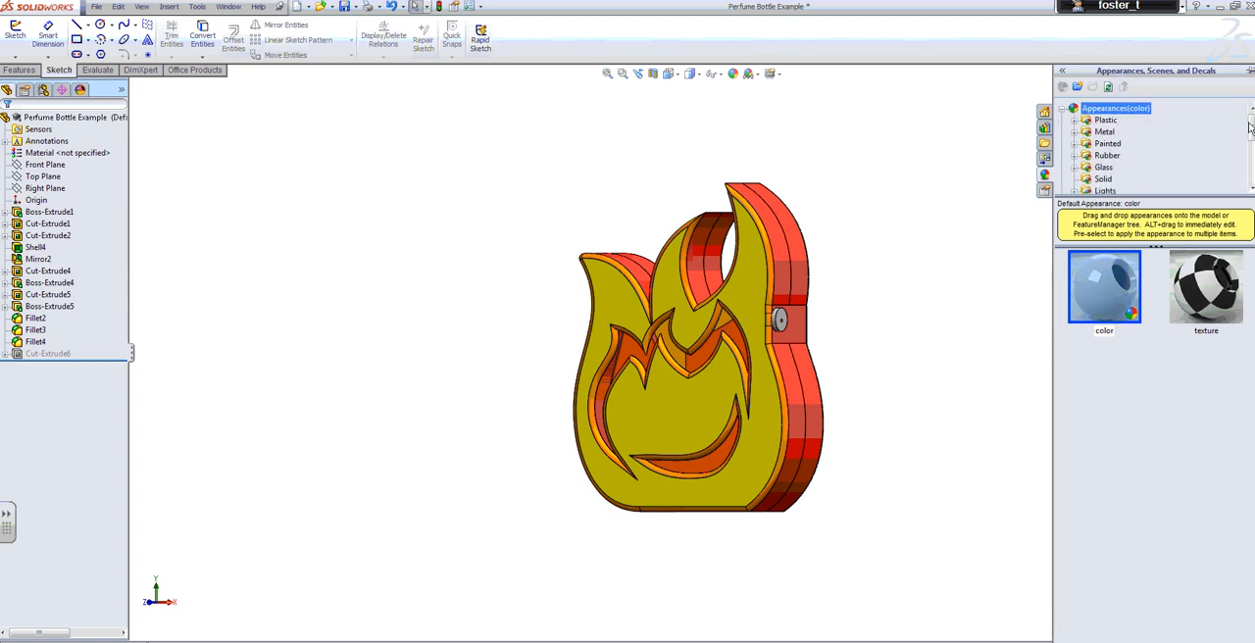
pyautogui.moveTo(1251, 128)
pyautogui.mouseDown()
pyautogui.moveTo(1251, 155)
pyautogui.moveTo(1252, 114)
pyautogui.mouseUp()
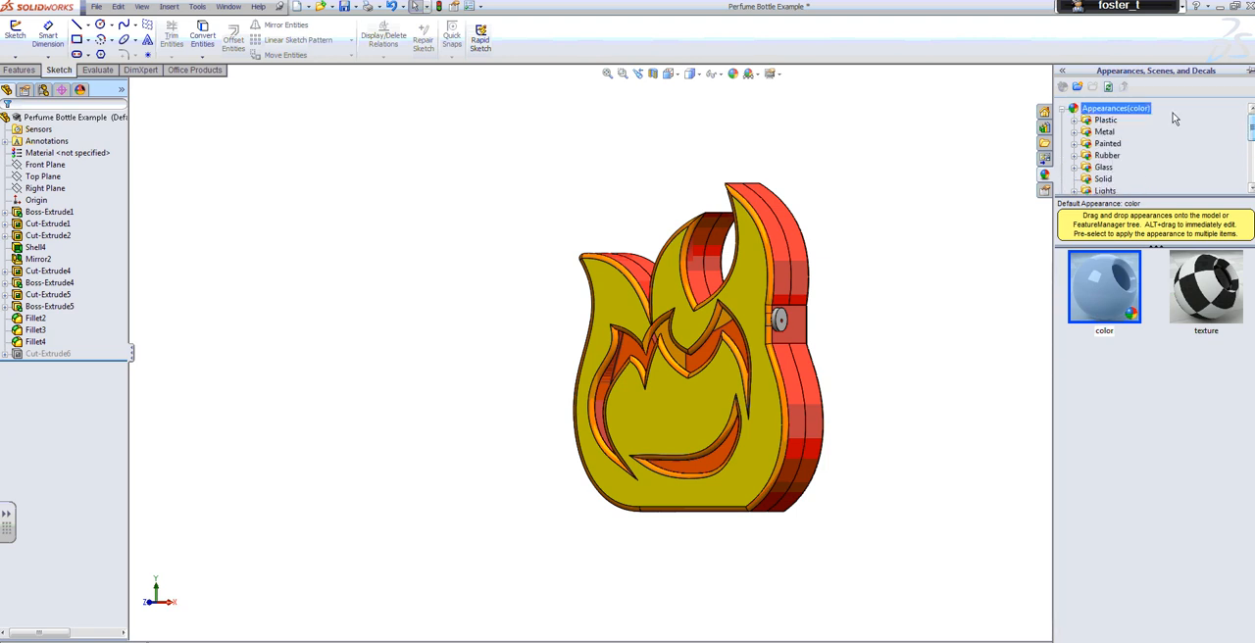
pyautogui.click(1076, 121)
pyautogui.click(1099, 121)
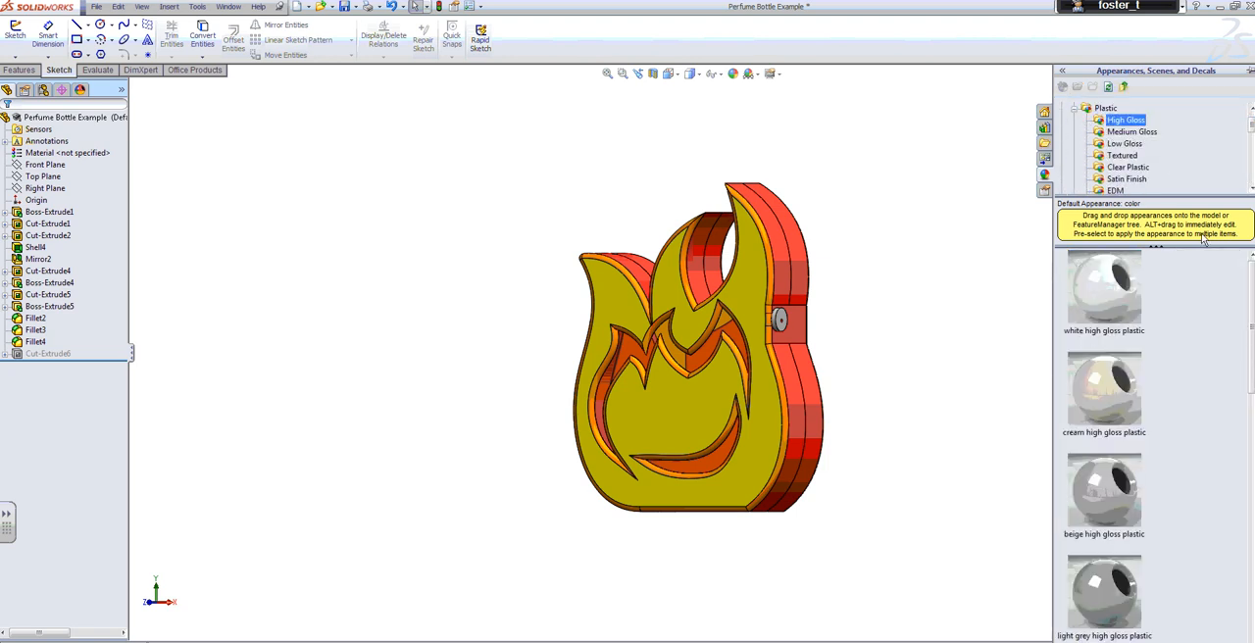
pyautogui.moveTo(1249, 290)
pyautogui.mouseDown()
pyautogui.moveTo(1253, 569)
pyautogui.moveTo(1252, 294)
pyautogui.mouseUp()
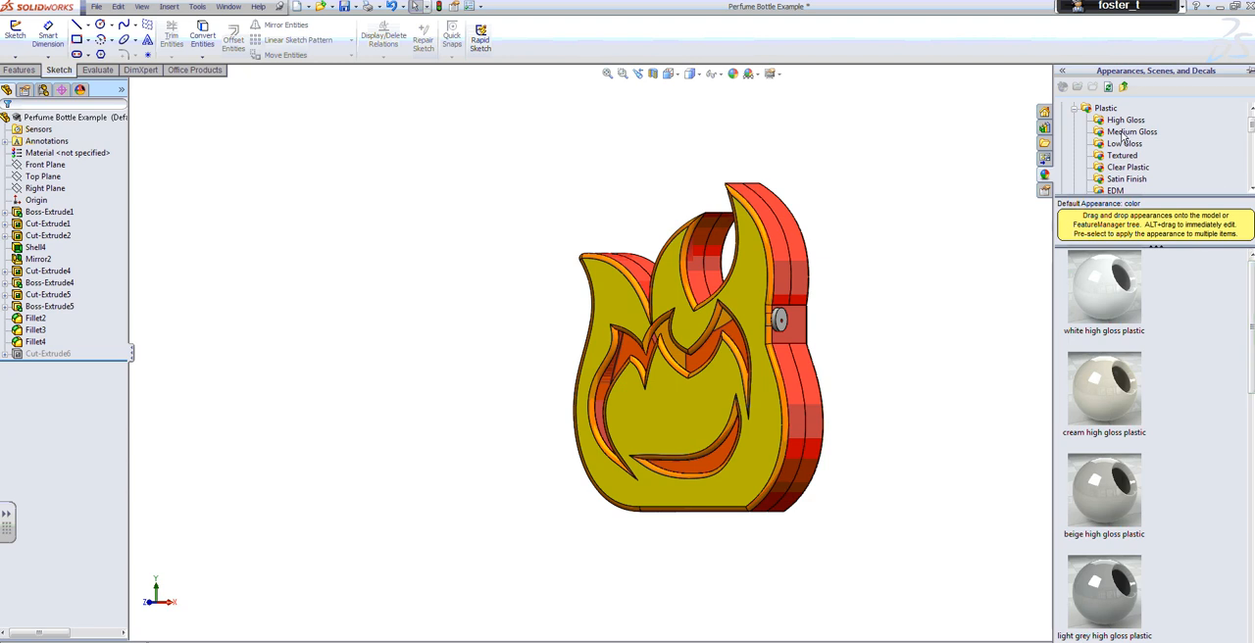
pyautogui.click(1082, 109)
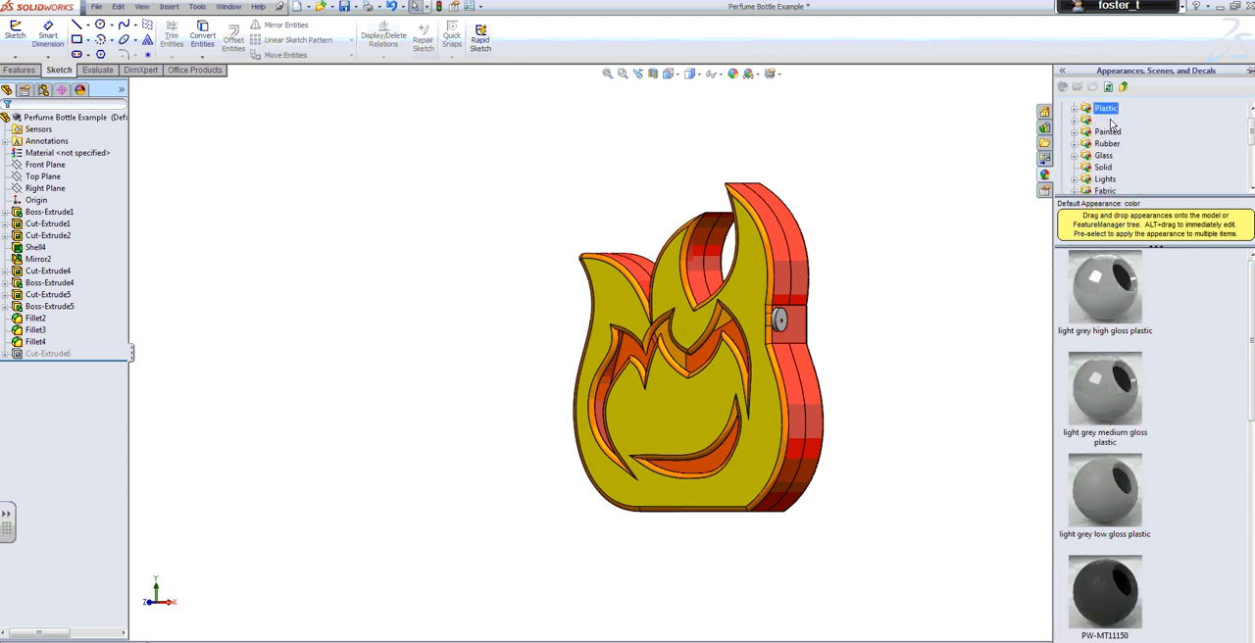
pyautogui.moveTo(1252, 136); pyautogui.dragTo(1253, 121)
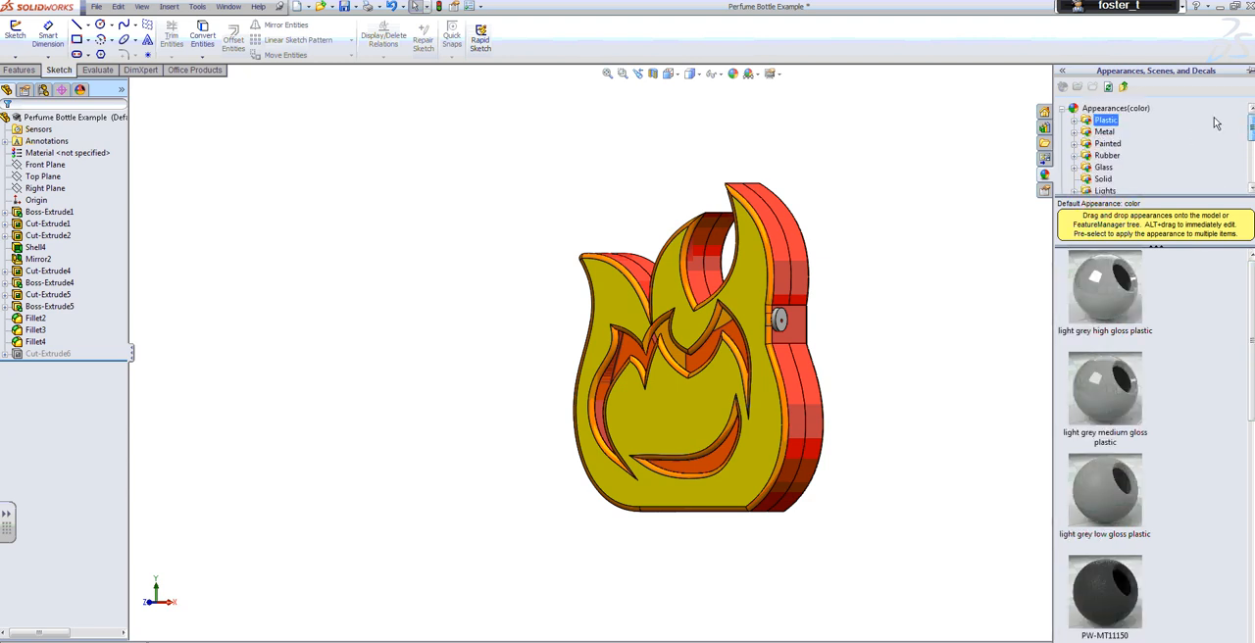
# Apply the Strip Lighting studio scene to the model's background
pyautogui.click(1063, 110)
pyautogui.click(1118, 145)
pyautogui.moveTo(1253, 351); pyautogui.dragTo(1253, 498)
pyautogui.moveTo(1107, 470); pyautogui.dragTo(914, 292)
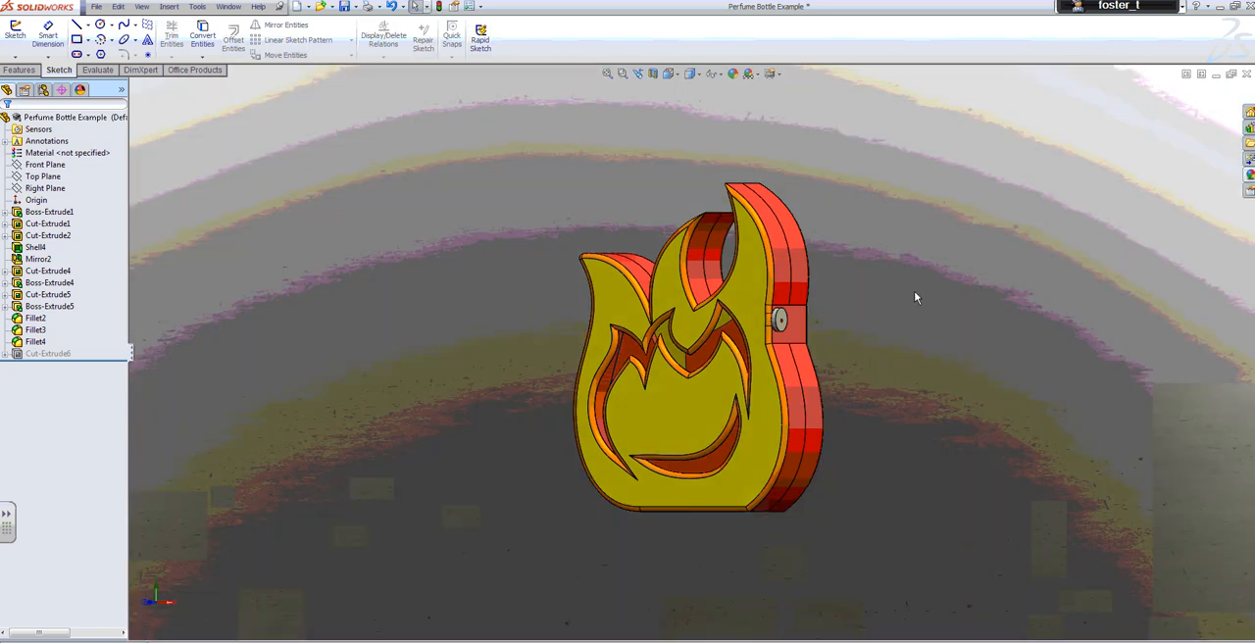
# Set the scene behind the bottle to Plain White
pyautogui.rightClick(914, 292)
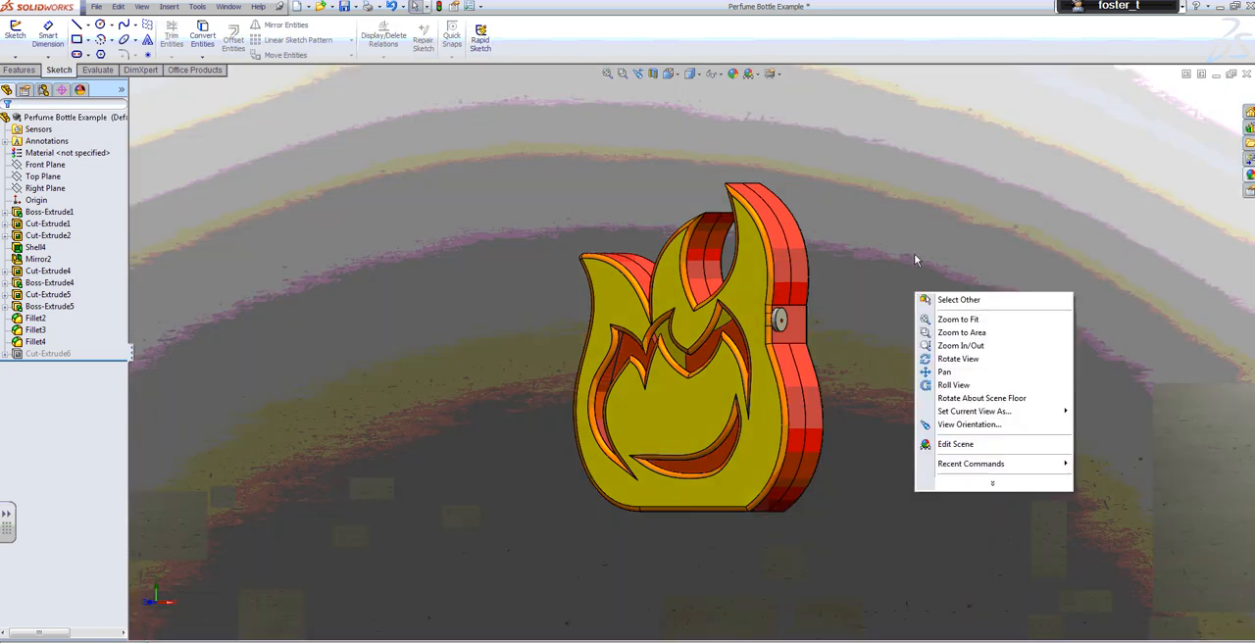
pyautogui.click(754, 77)
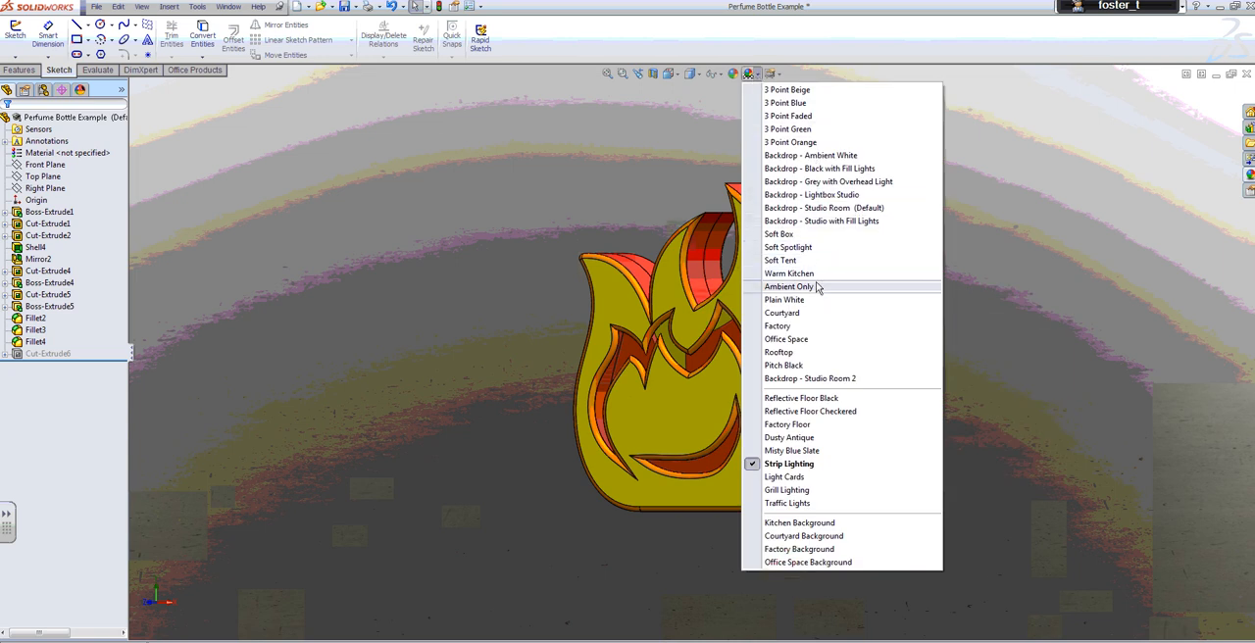
pyautogui.click(810, 289)
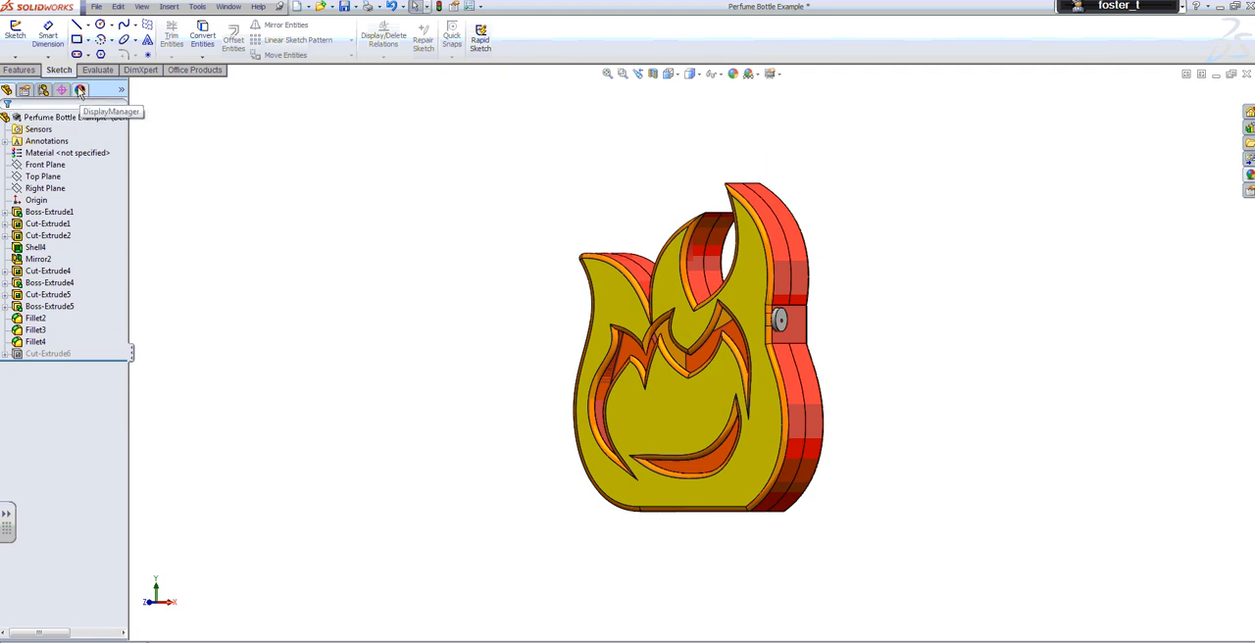
# Open the scene, lights and cameras settings and show the light markers around the bottle
pyautogui.click(80, 90)
pyautogui.click(43, 142)
pyautogui.click(39, 154)
pyautogui.click(39, 166)
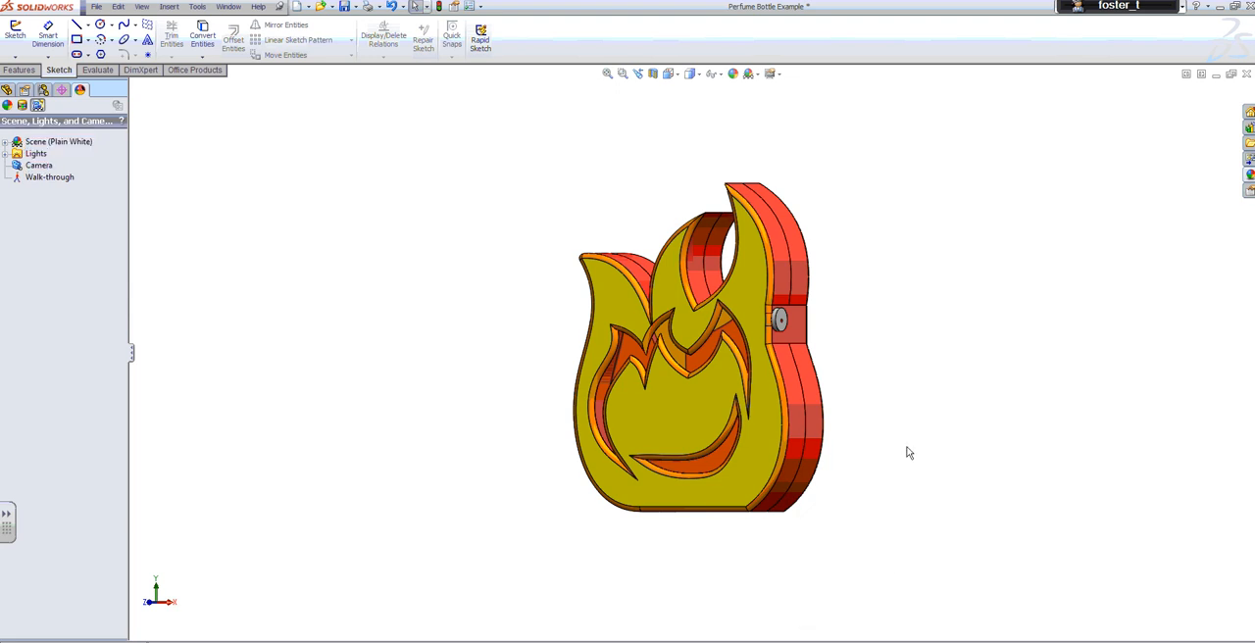
pyautogui.click(720, 75)
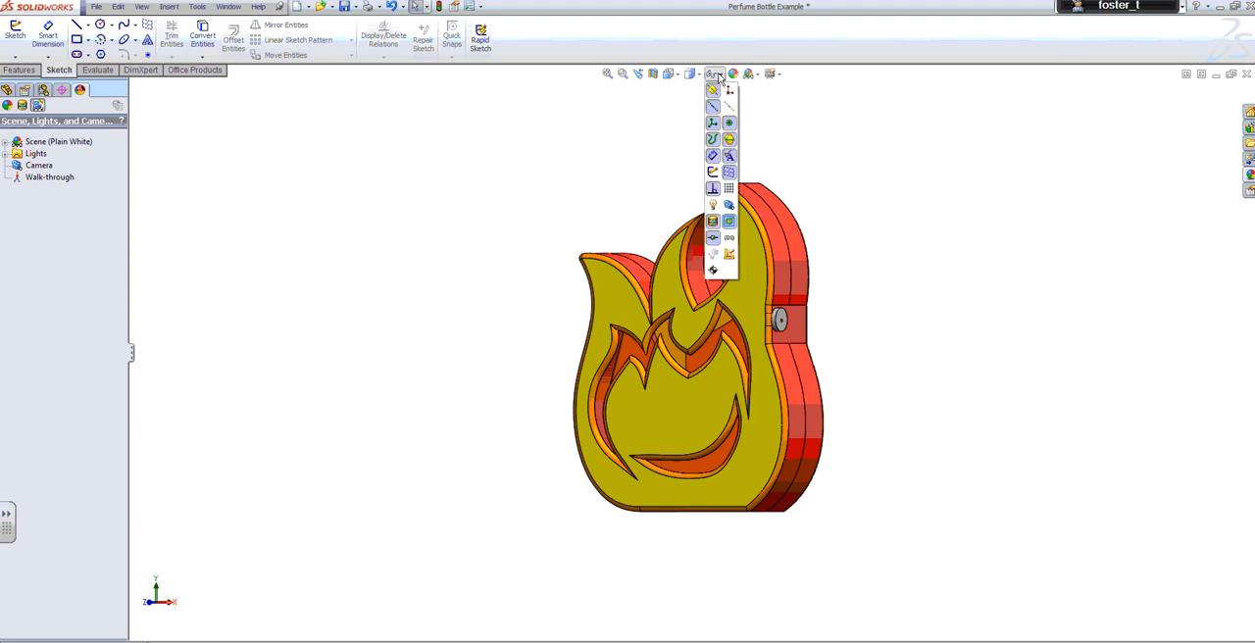
pyautogui.click(713, 205)
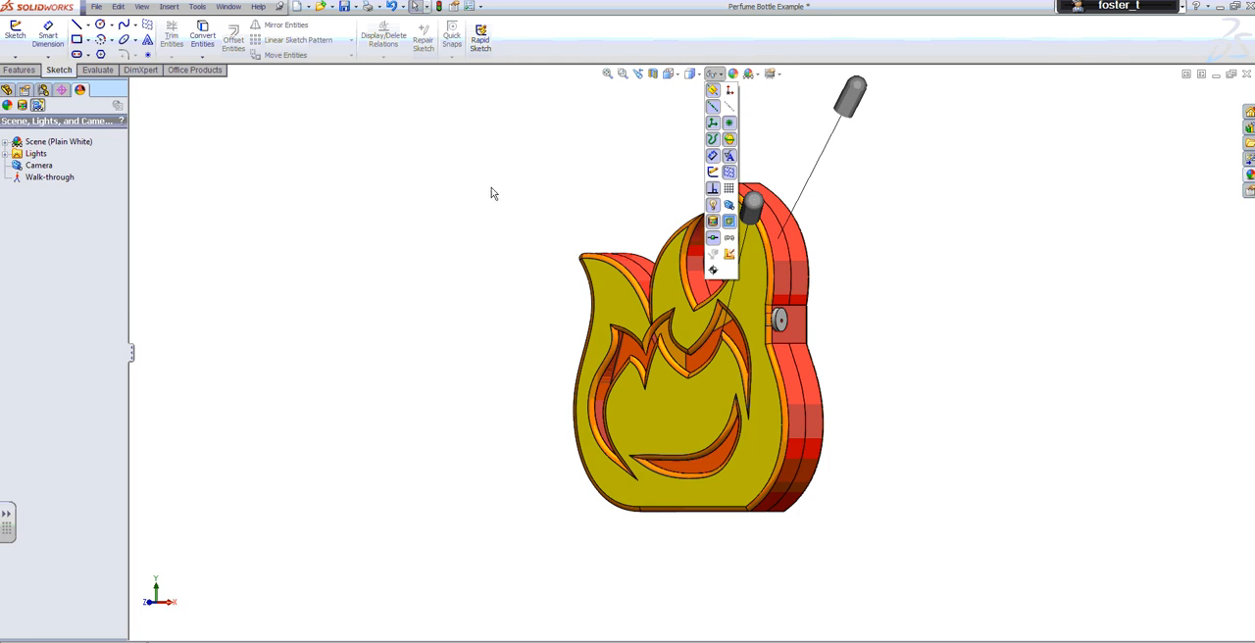
# Edit all lights, moving one directional light to the bottle's cap side and the other low in front, at -53.27° longitude and -45.59° latitude
pyautogui.click(16, 157)
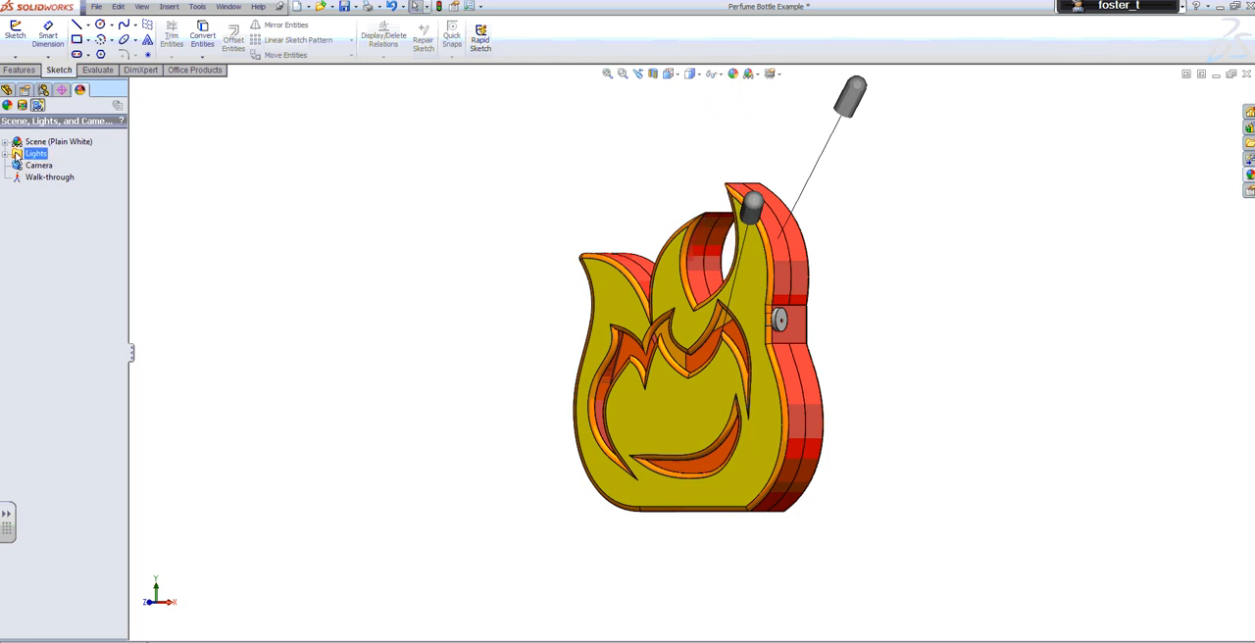
pyautogui.rightClick(33, 158)
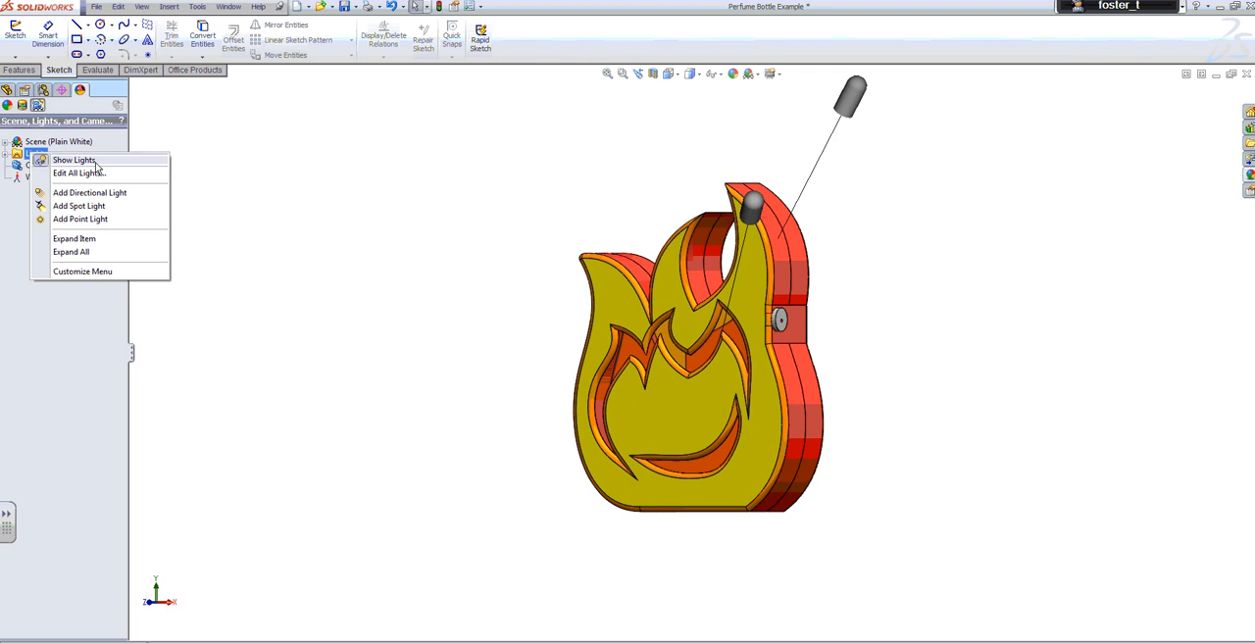
pyautogui.click(263, 167)
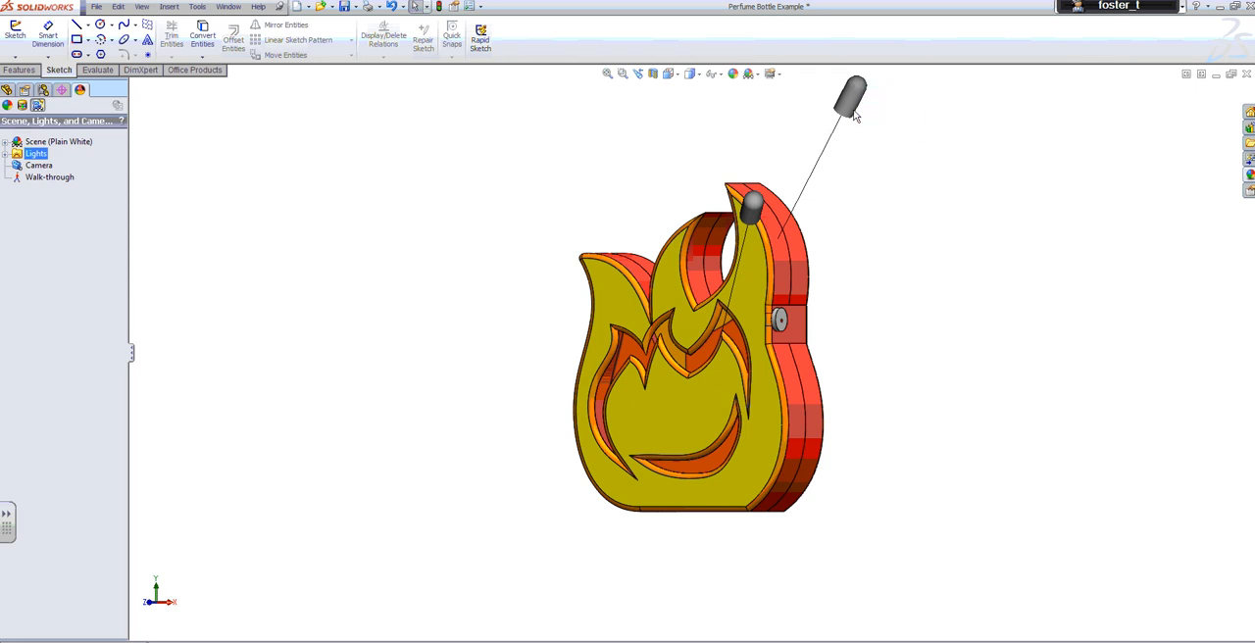
pyautogui.rightClick(34, 157)
pyautogui.click(54, 176)
pyautogui.moveTo(849, 106)
pyautogui.mouseDown()
pyautogui.moveTo(1105, 274)
pyautogui.moveTo(1122, 339)
pyautogui.moveTo(959, 402)
pyautogui.moveTo(537, 332)
pyautogui.moveTo(403, 261)
pyautogui.moveTo(404, 280)
pyautogui.moveTo(516, 323)
pyautogui.moveTo(667, 336)
pyautogui.moveTo(842, 307)
pyautogui.moveTo(830, 219)
pyautogui.mouseUp()
pyautogui.moveTo(750, 217)
pyautogui.mouseDown()
pyautogui.moveTo(638, 132)
pyautogui.moveTo(595, 132)
pyautogui.moveTo(438, 424)
pyautogui.moveTo(507, 586)
pyautogui.moveTo(530, 605)
pyautogui.moveTo(534, 595)
pyautogui.mouseUp()
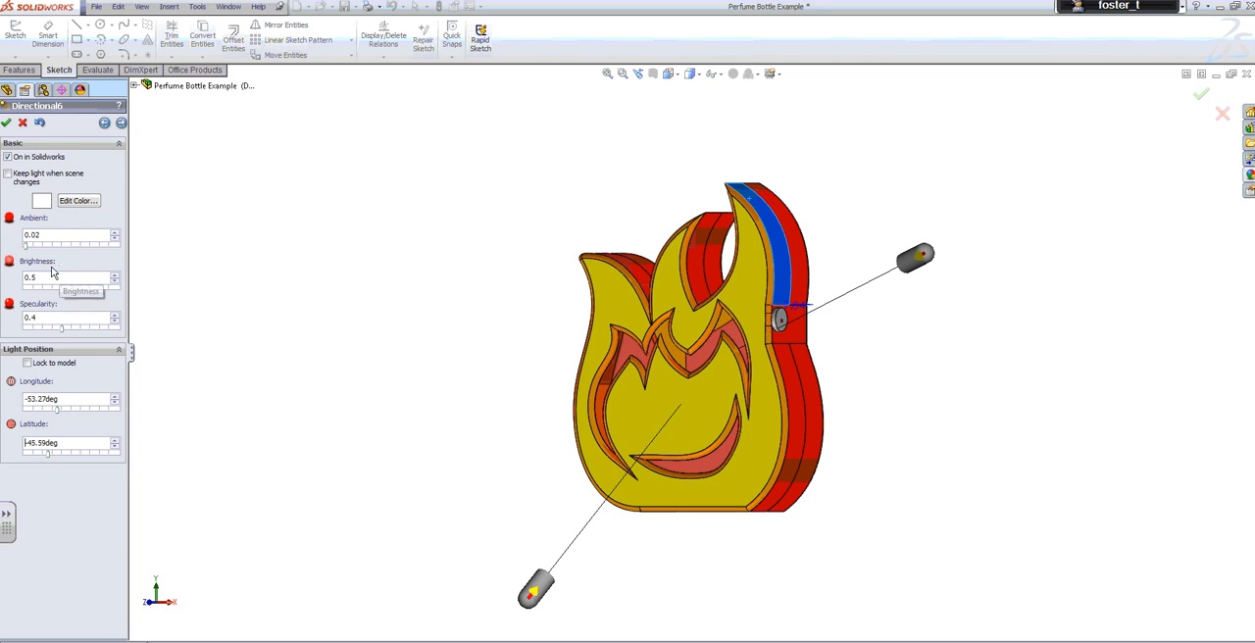
pyautogui.click(6, 124)
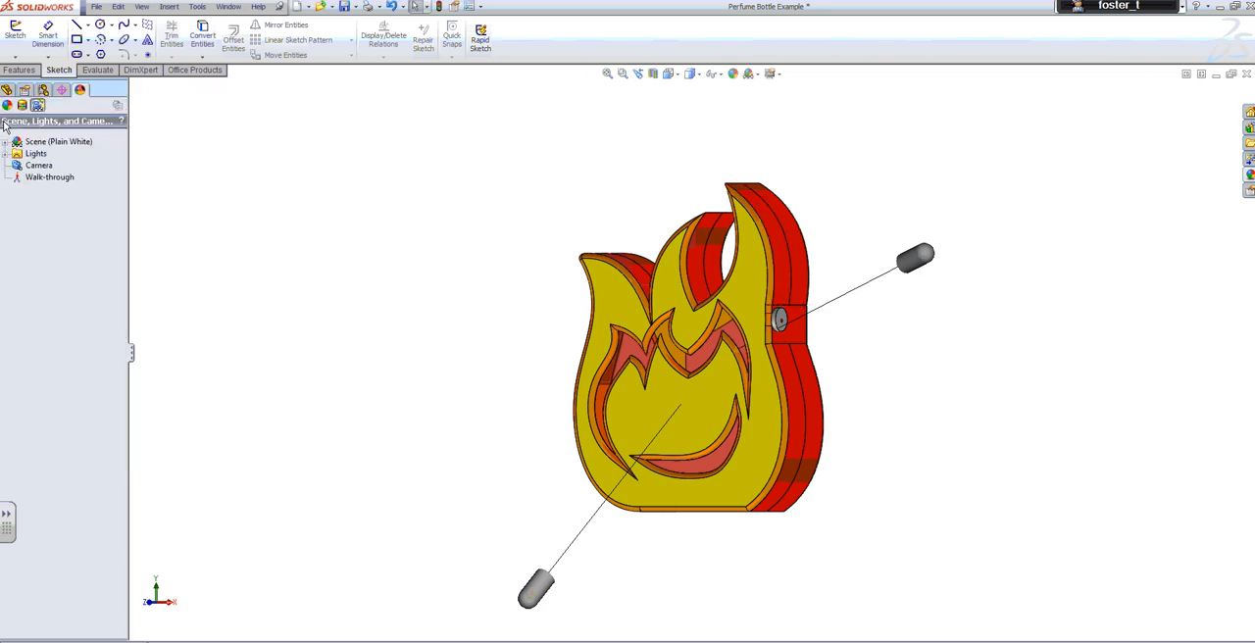
pyautogui.rightClick(36, 156)
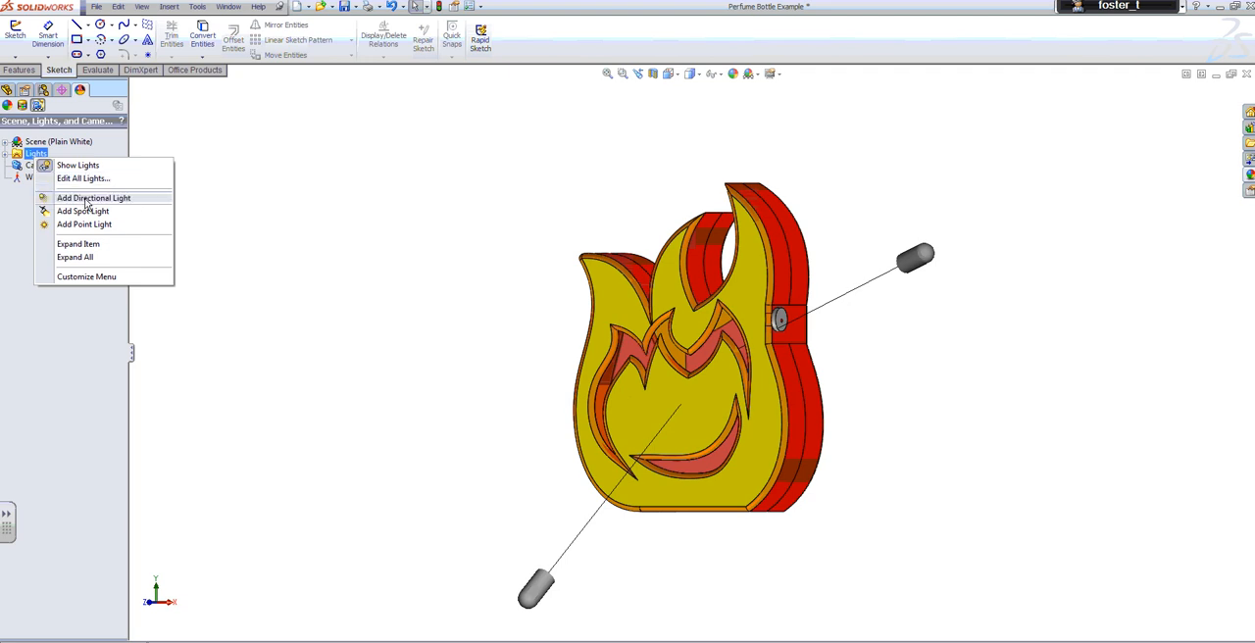
pyautogui.click(16, 196)
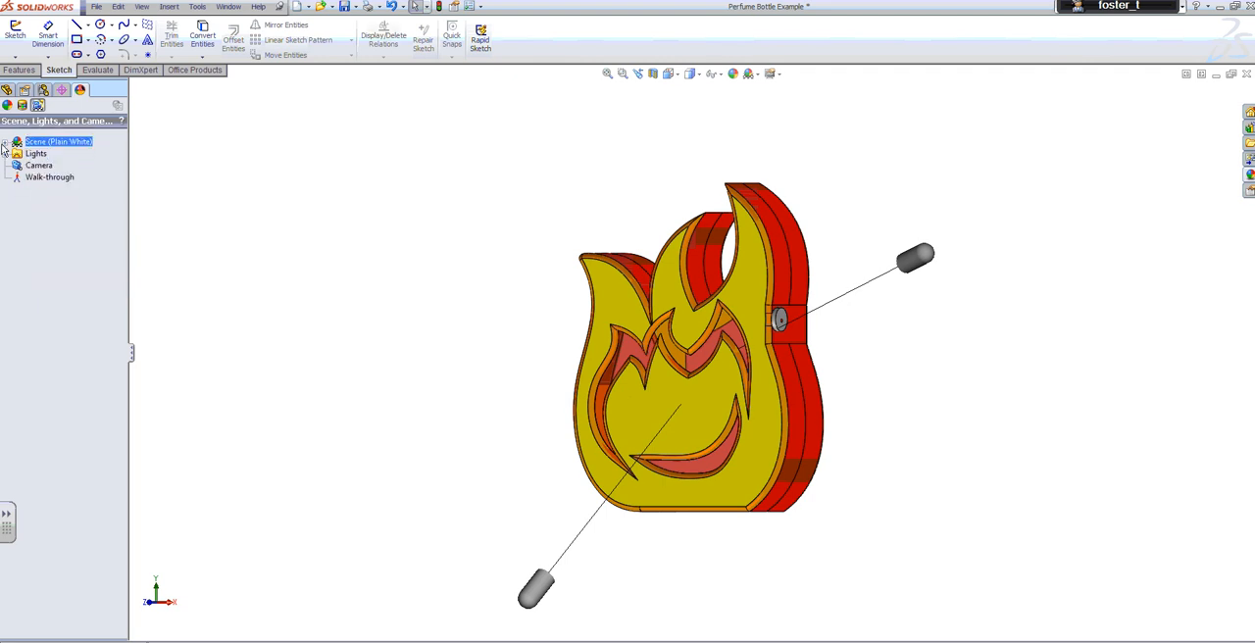
pyautogui.click(6, 145)
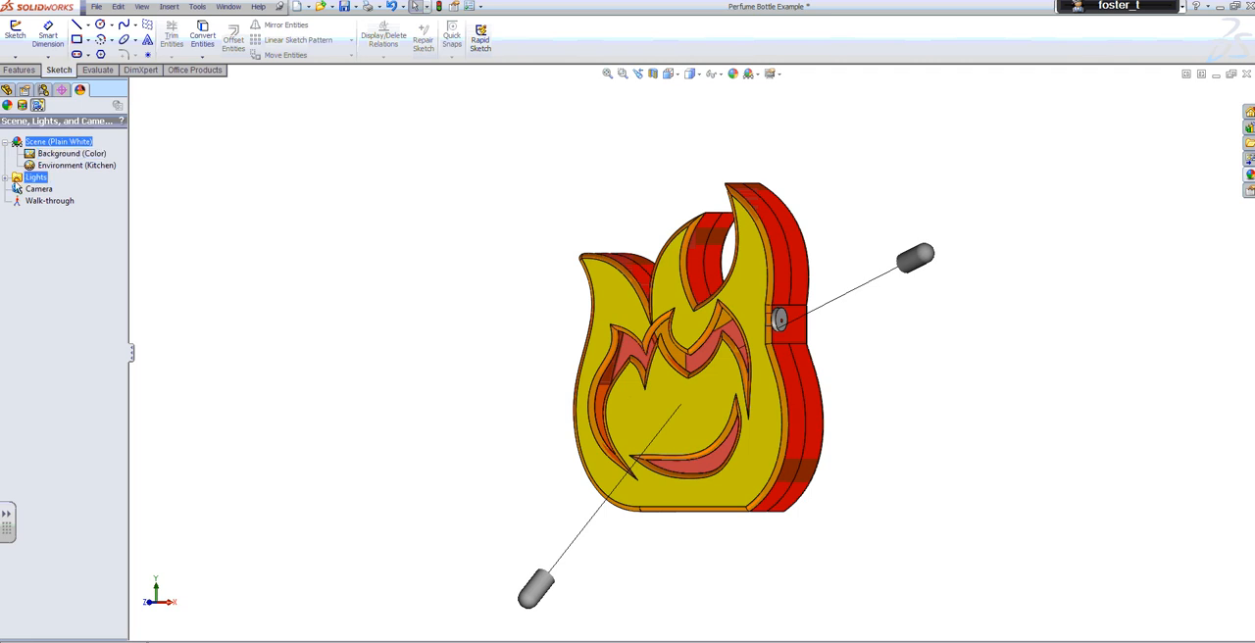
# Add a camera of the aimed-at-target type with a 50mm Standard perspective view of the bottle
pyautogui.click(41, 190)
pyautogui.rightClick(44, 193)
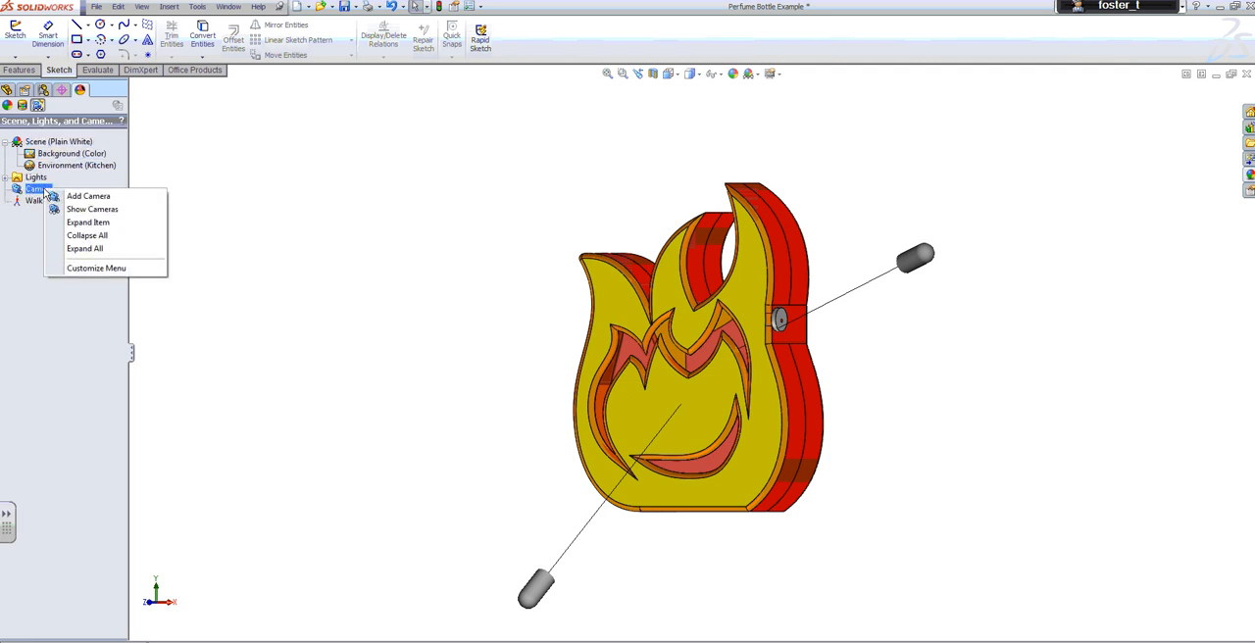
pyautogui.click(86, 198)
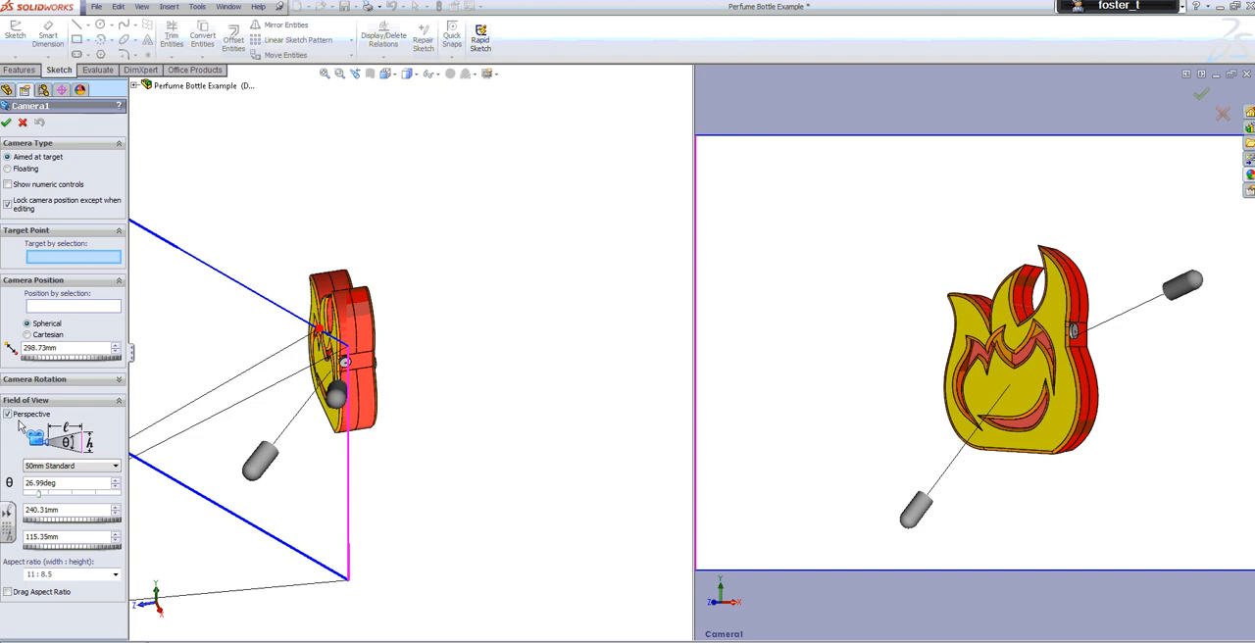
pyautogui.click(6, 122)
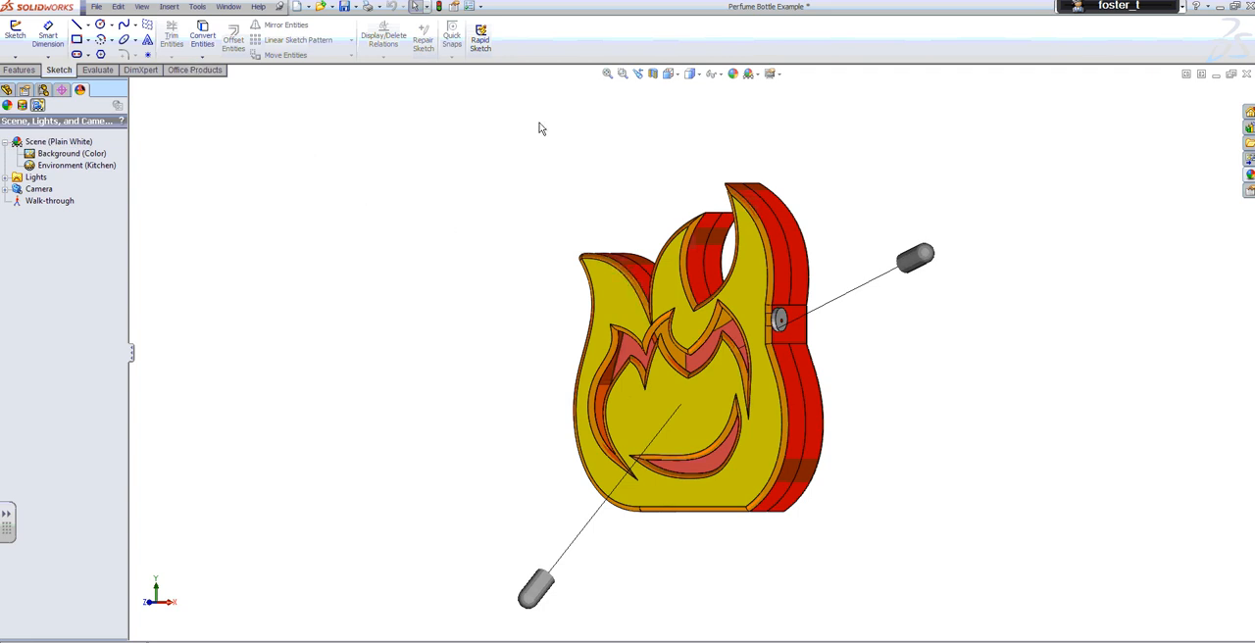
# Hide the light markers around the bottle
pyautogui.click(722, 76)
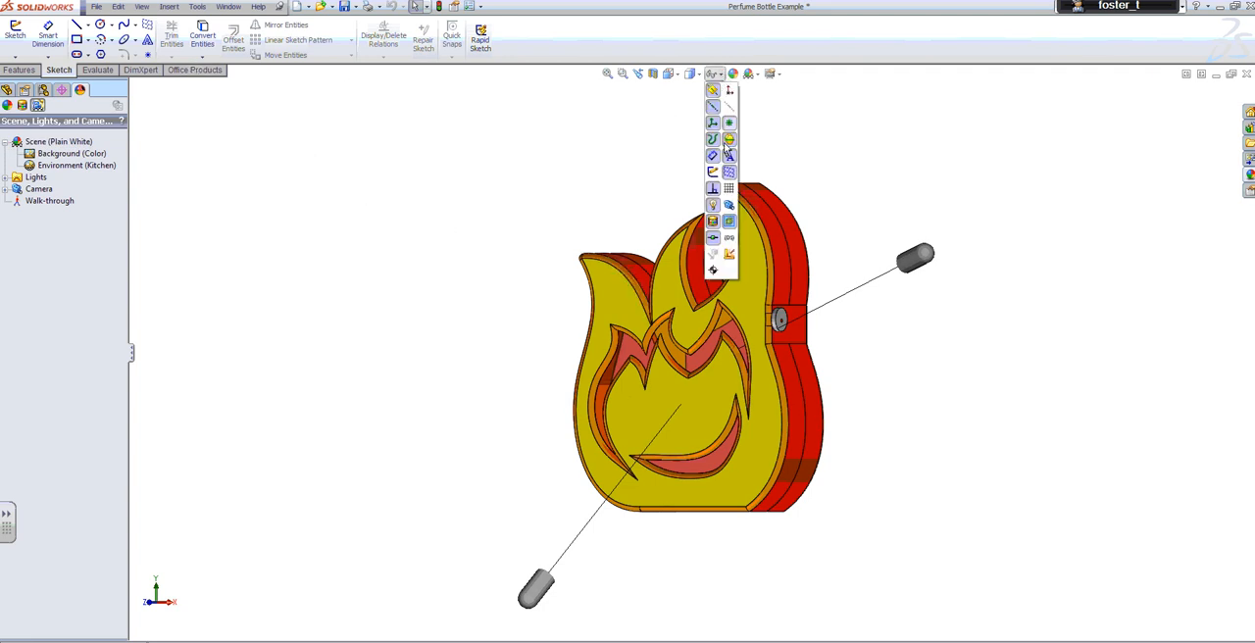
pyautogui.click(713, 204)
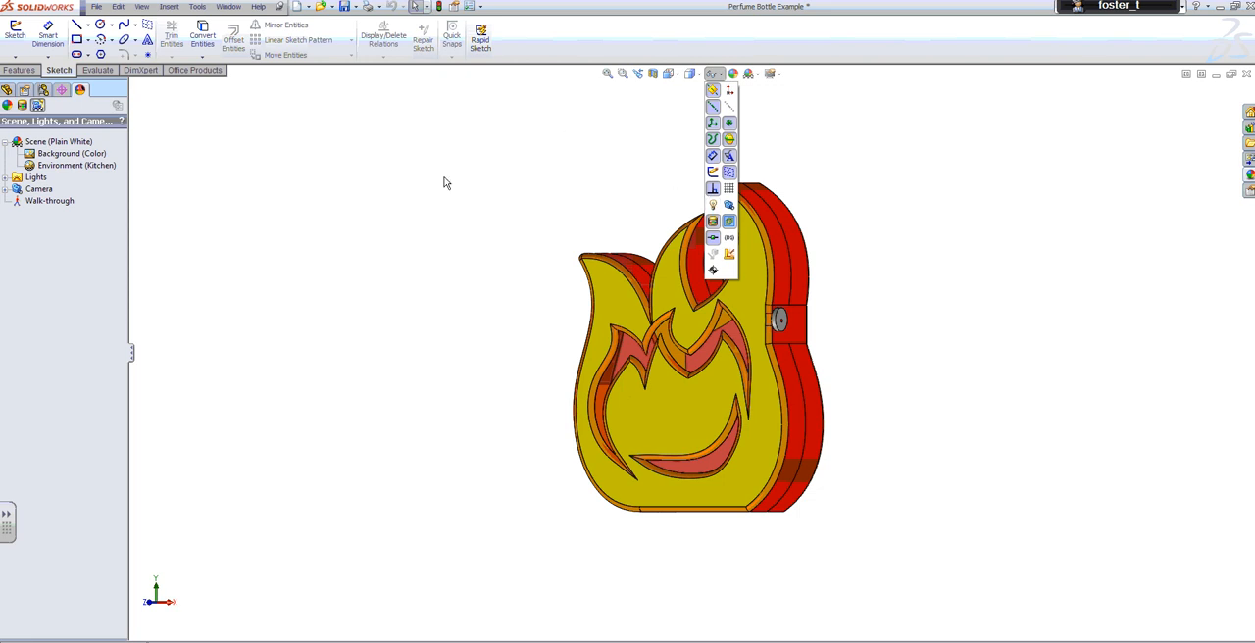
# Try to load the PhotoView 360 add-in for the perfume bottle model, and close the unresponsive SolidWorks program
pyautogui.click(198, 71)
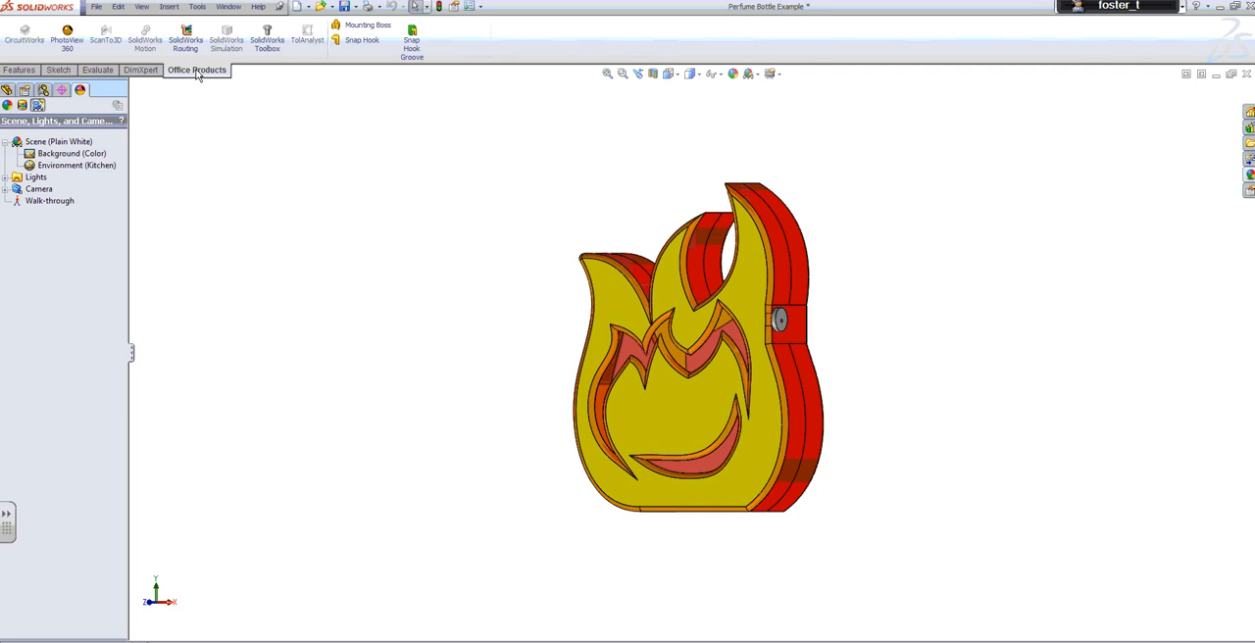
pyautogui.click(66, 49)
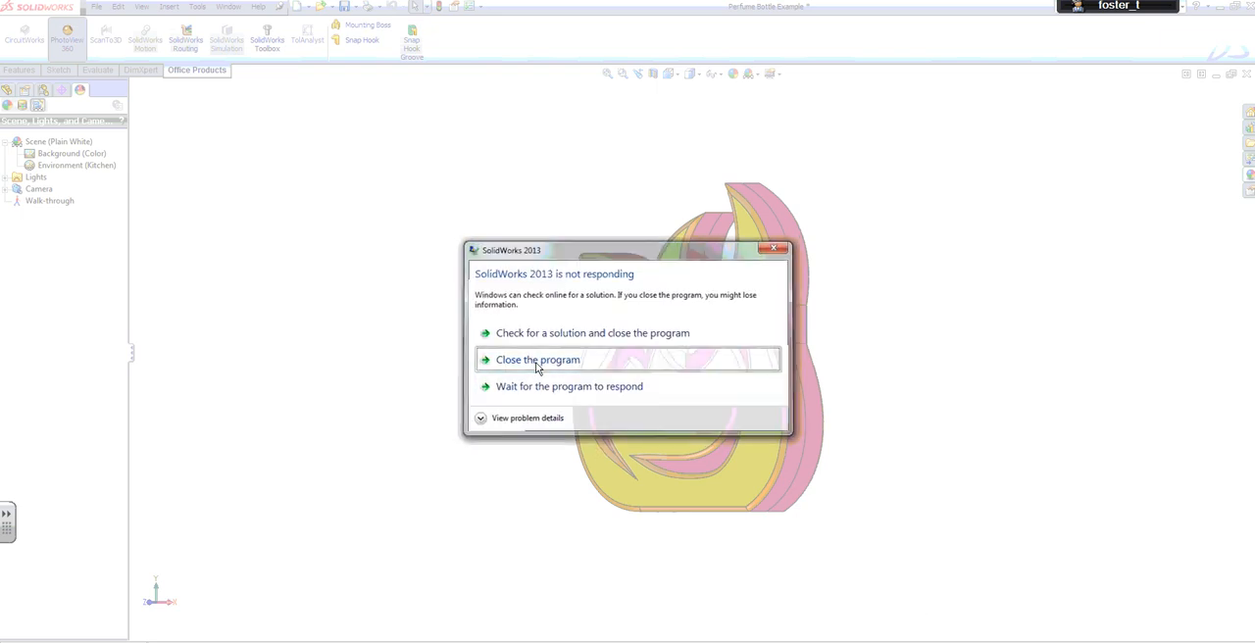
pyautogui.click(537, 360)
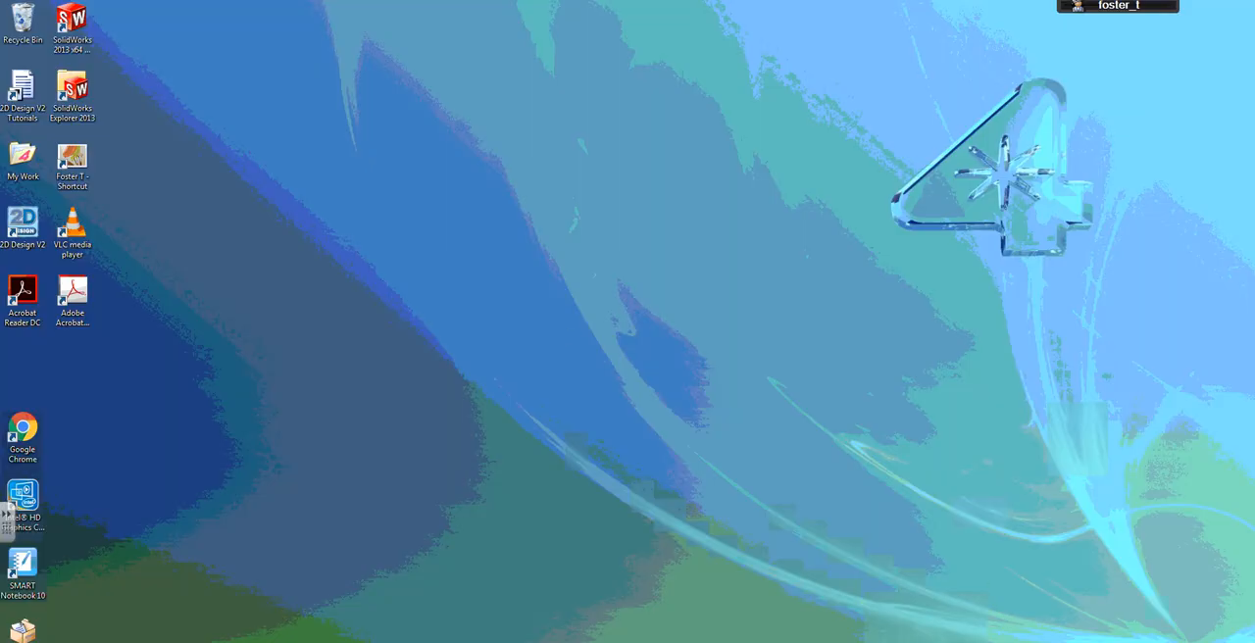
# Switch to Windows Explorer, browse to the Art & Design folder on the RMShared Documents (W:) drive, and minimise the window
pyautogui.click(21, 642)
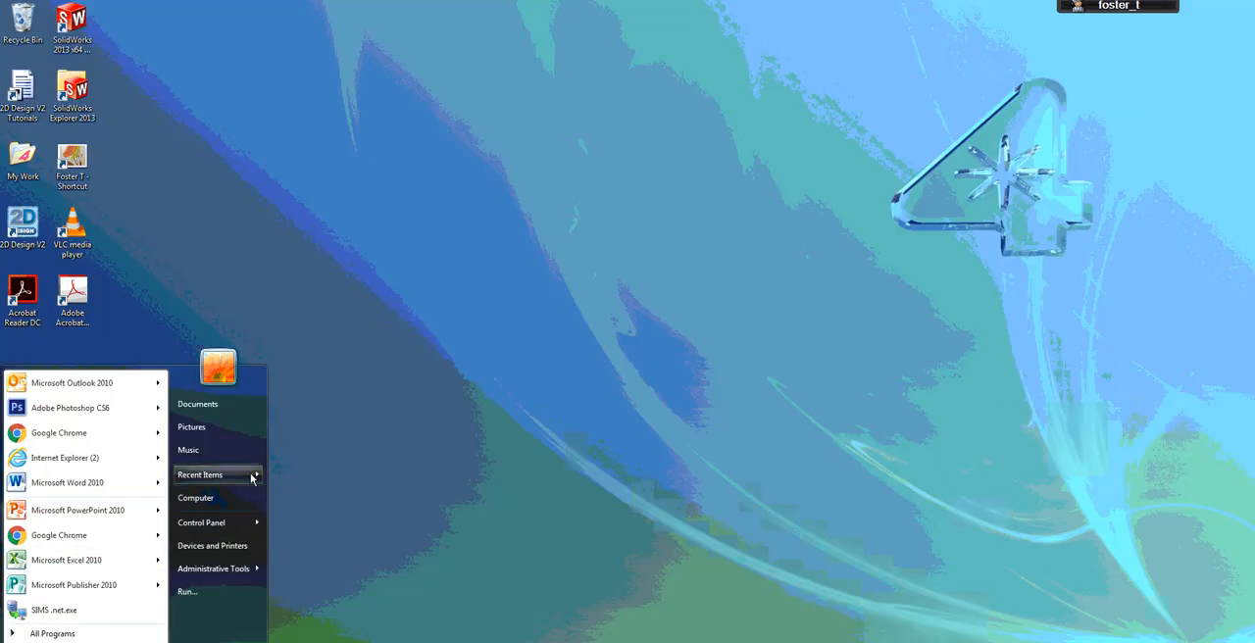
pyautogui.click(241, 499)
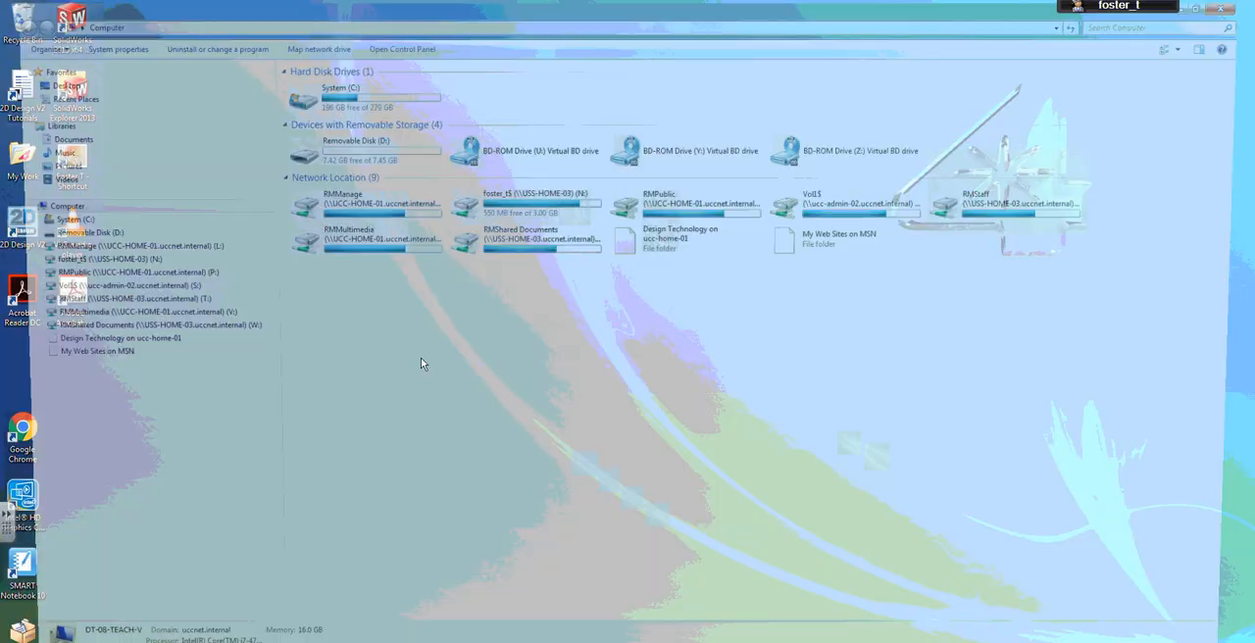
pyautogui.doubleClick(546, 243)
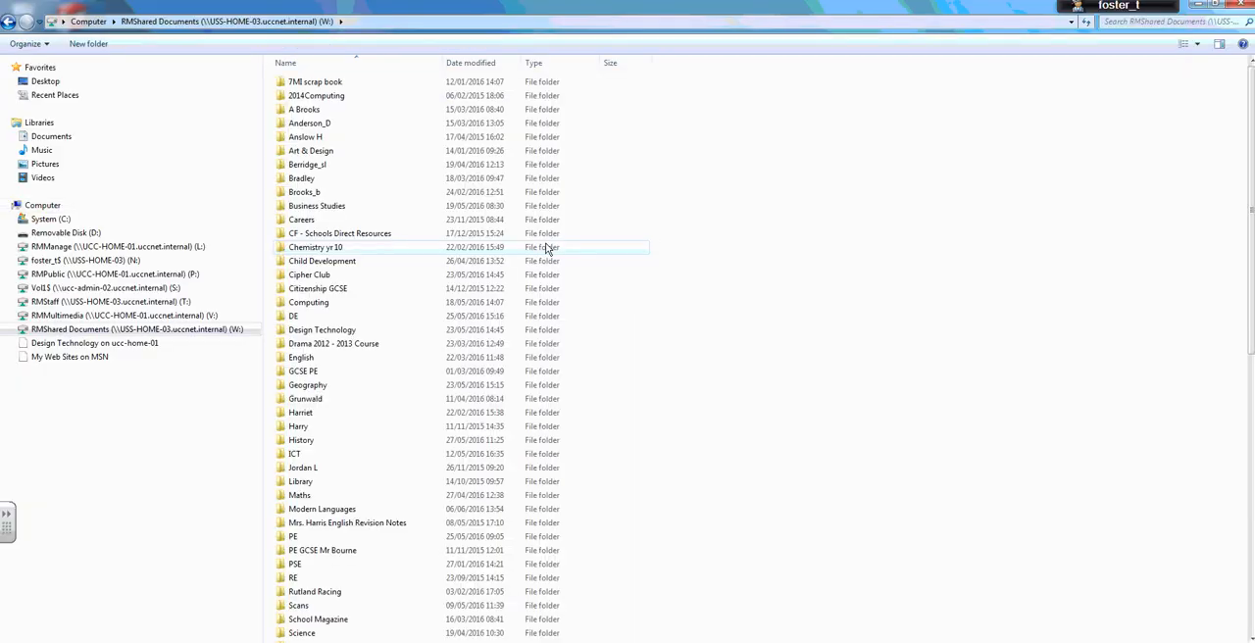
pyautogui.doubleClick(312, 151)
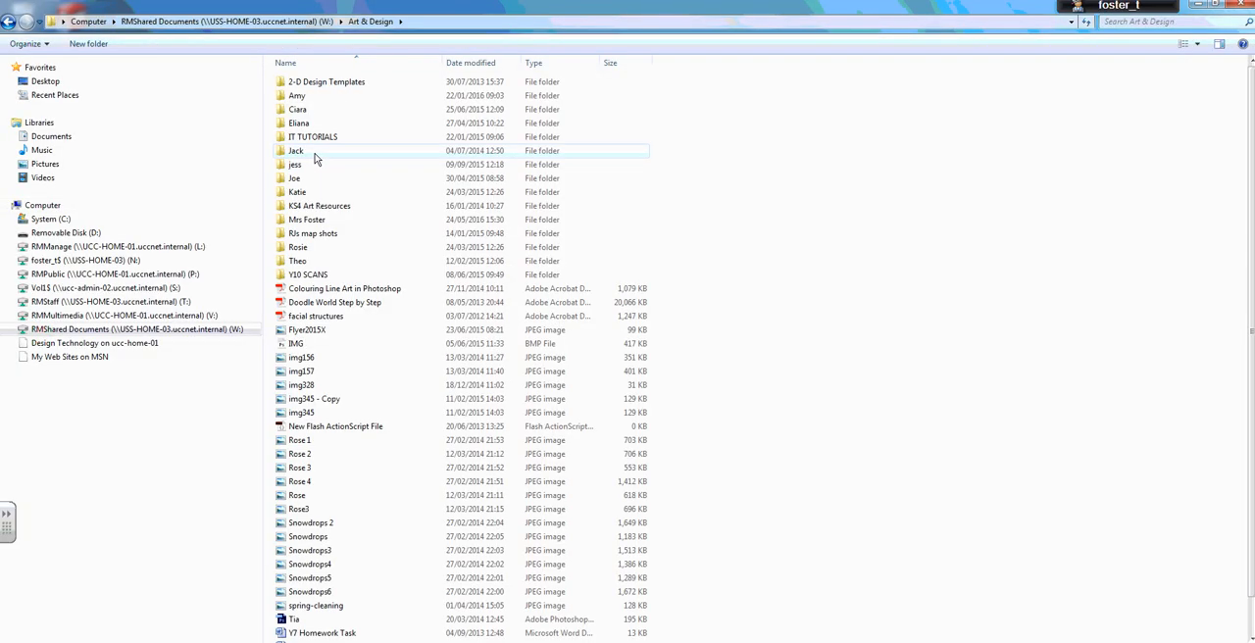
pyautogui.press('super')
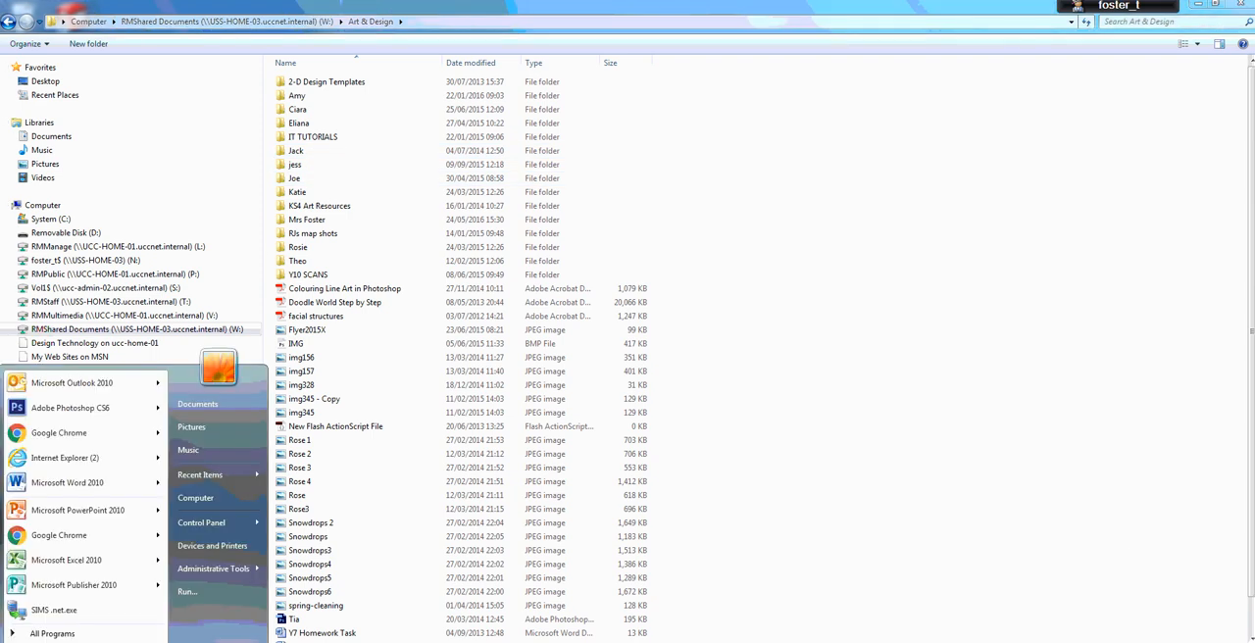
pyautogui.click(1201, 7)
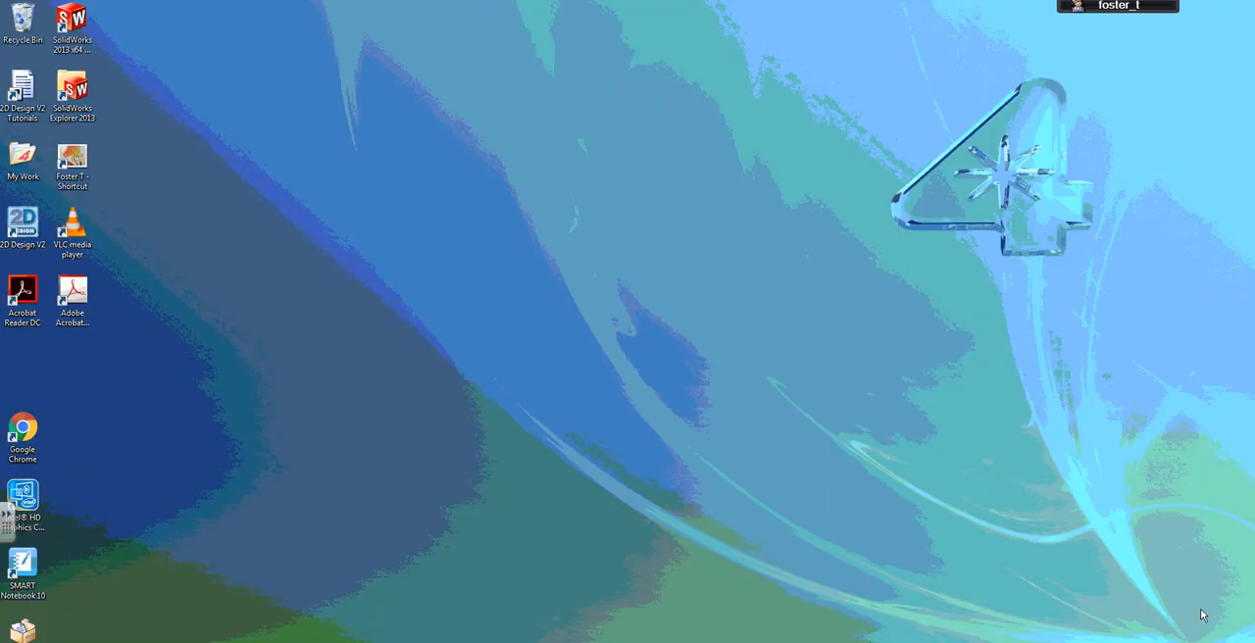